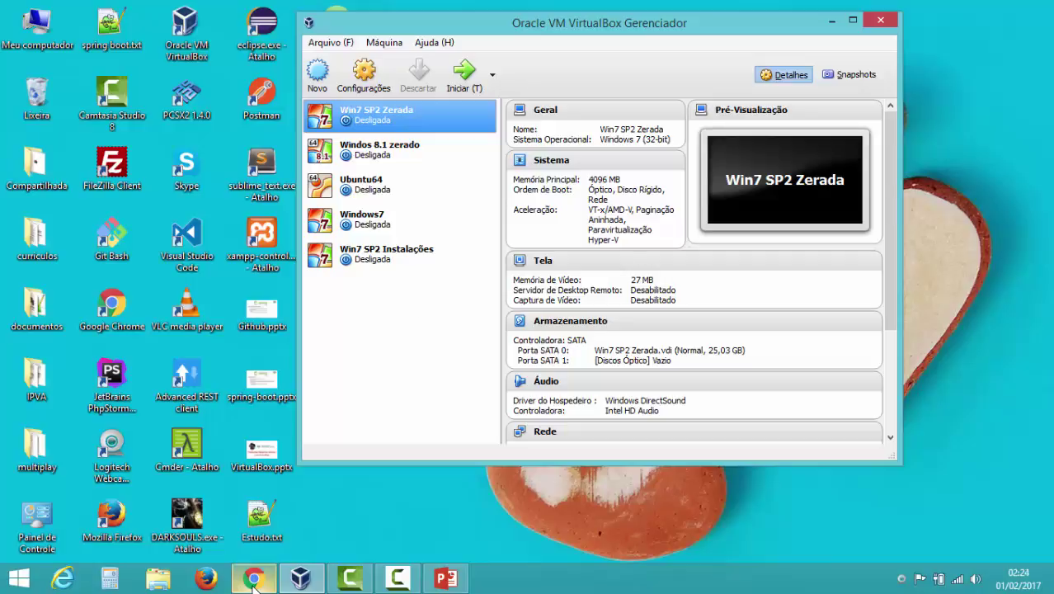
- In Chrome, go to ubuntu.com's Download > Desktop page offering Ubuntu 16.04.1 LTS
click(253, 580)
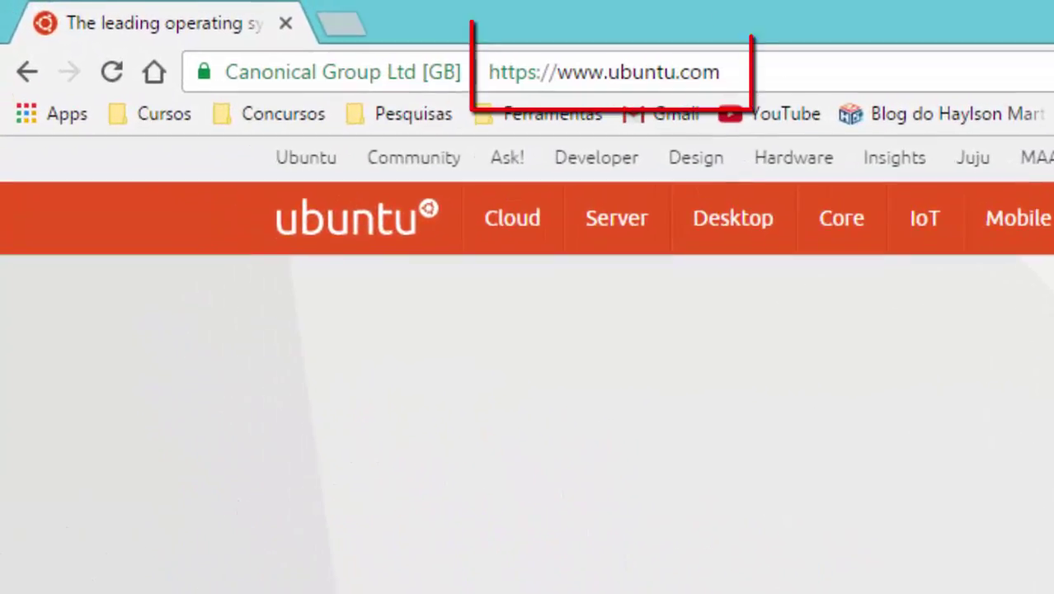
click(740, 64)
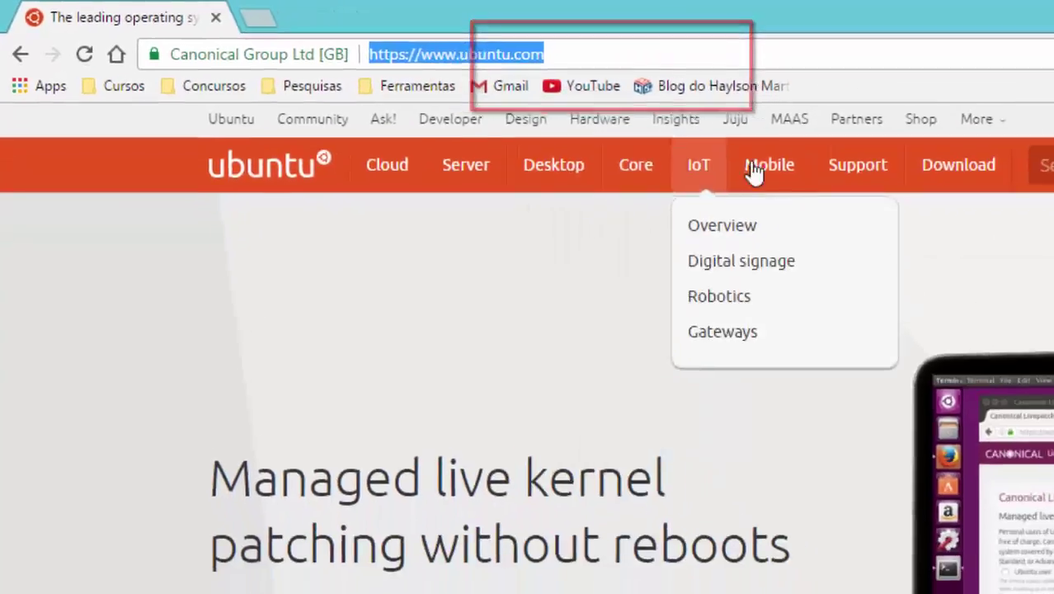
mouse_move(652, 112)
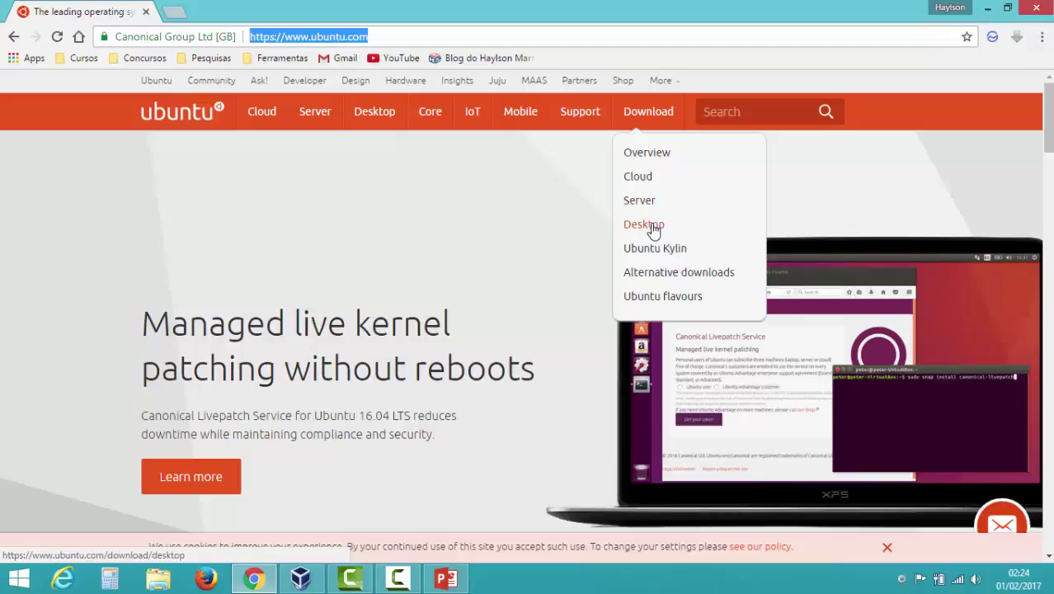
click(653, 231)
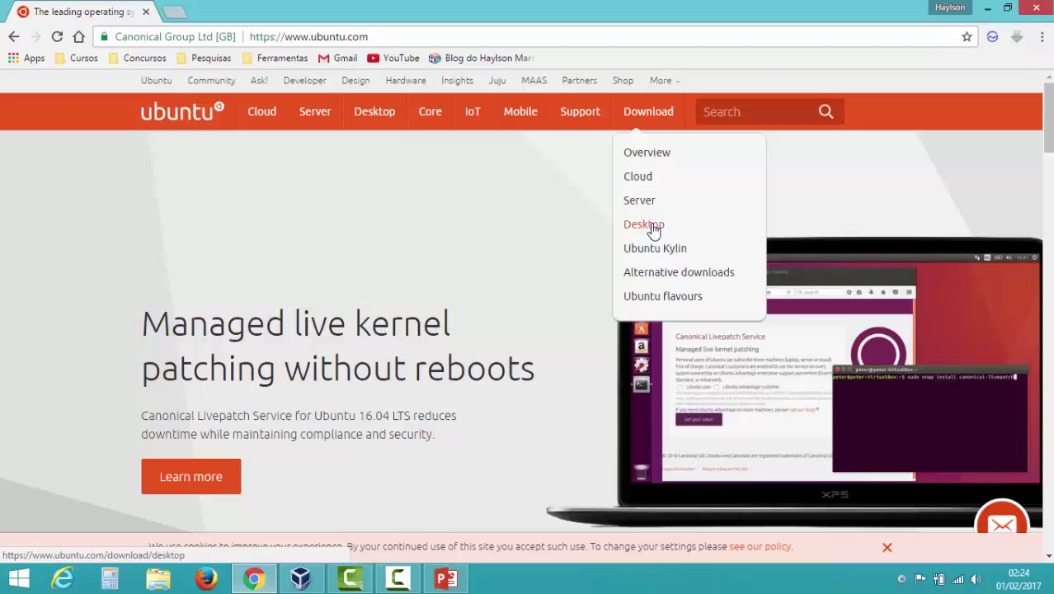
click(653, 231)
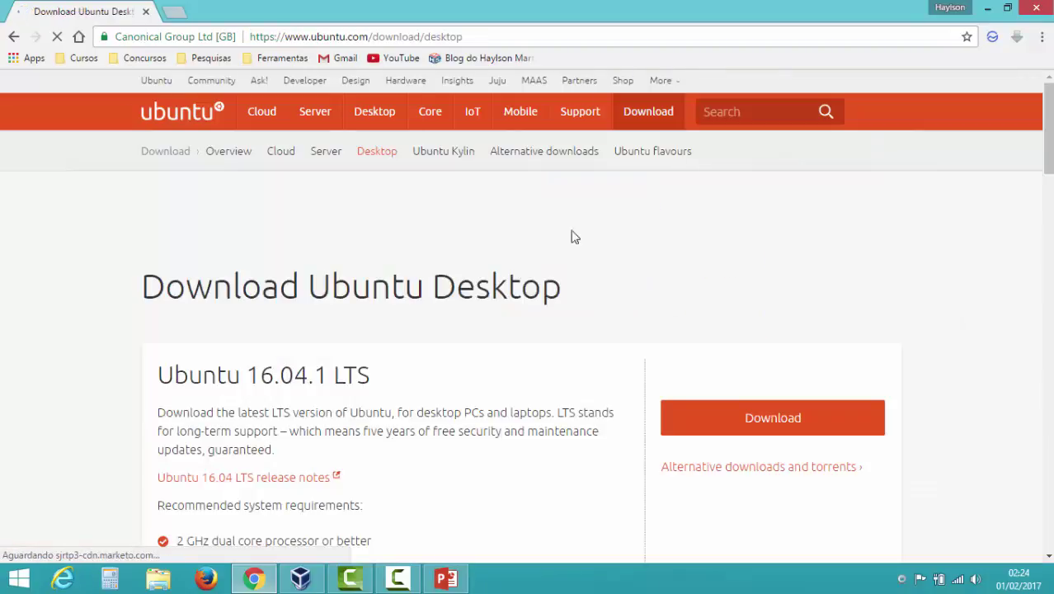
- Start the Ubuntu 16.04.1 LTS download and scroll through the $15 contribution page
scroll(575, 237, down, 3)
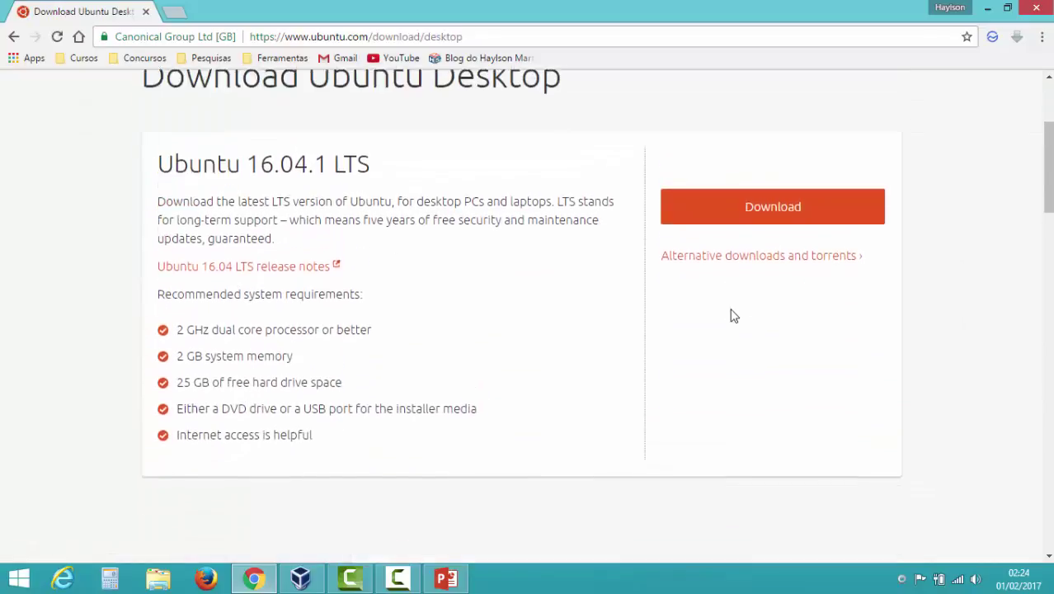
scroll(730, 316, up, 1)
click(788, 265)
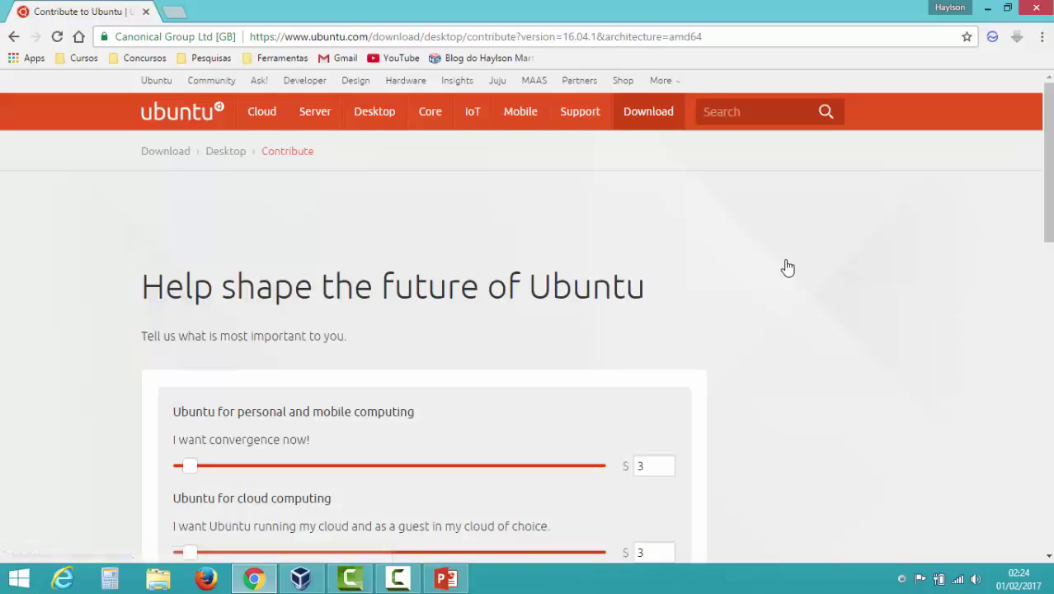
scroll(787, 267, down, 5)
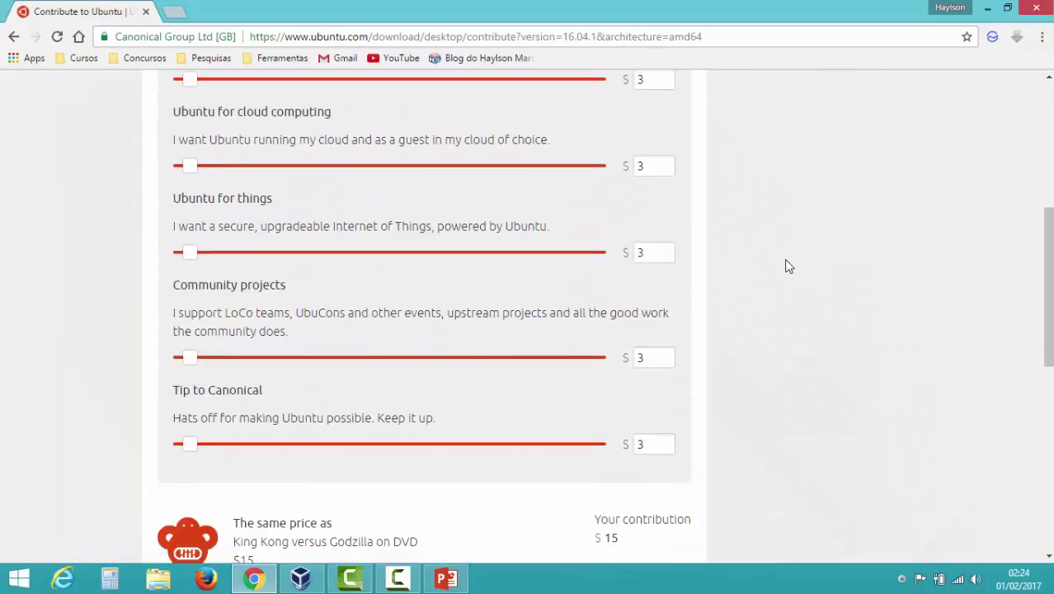
scroll(787, 266, down, 2)
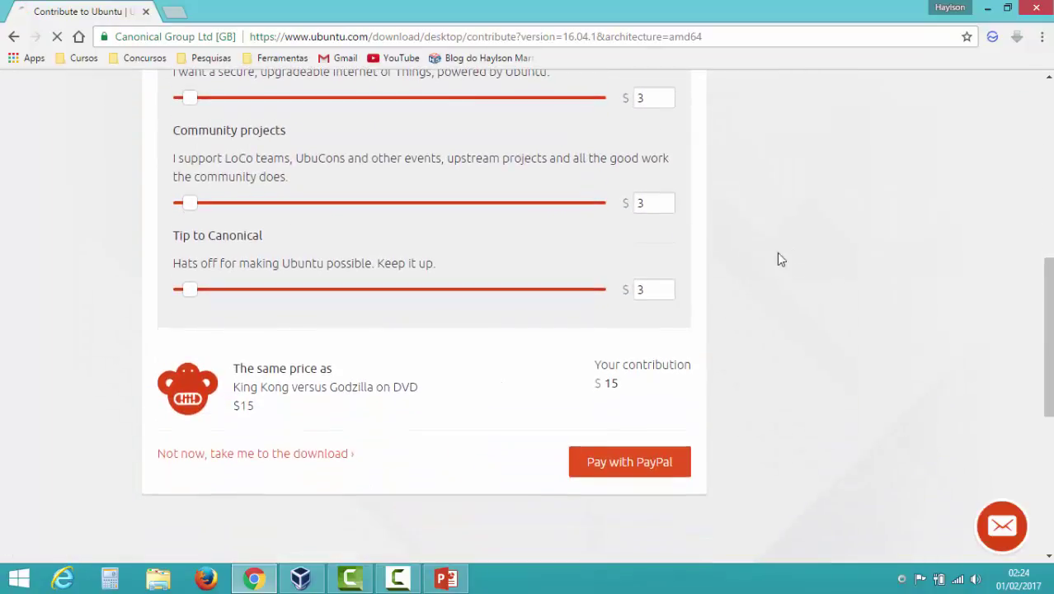
scroll(706, 240, up, 5)
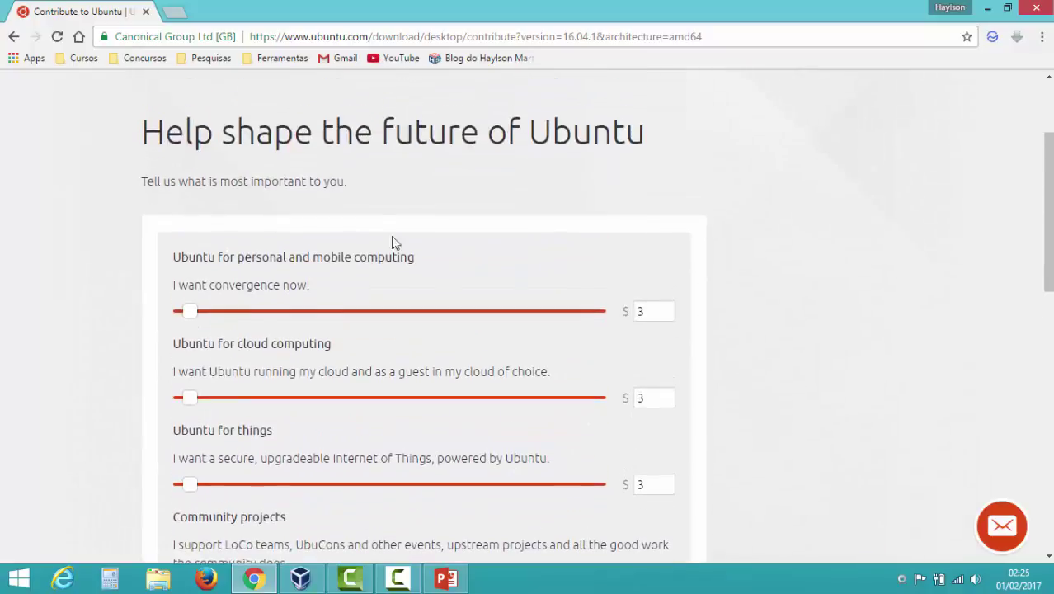
scroll(747, 270, down, 6)
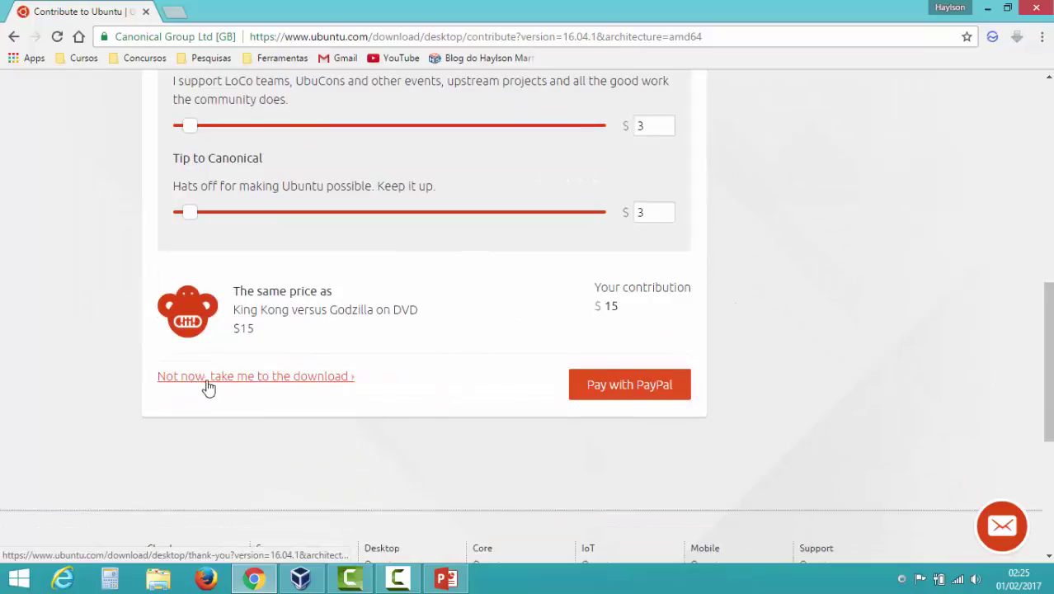
- Choose 'Not now, take me to the download', then cancel the Ubuntu ISO download that started
click(281, 381)
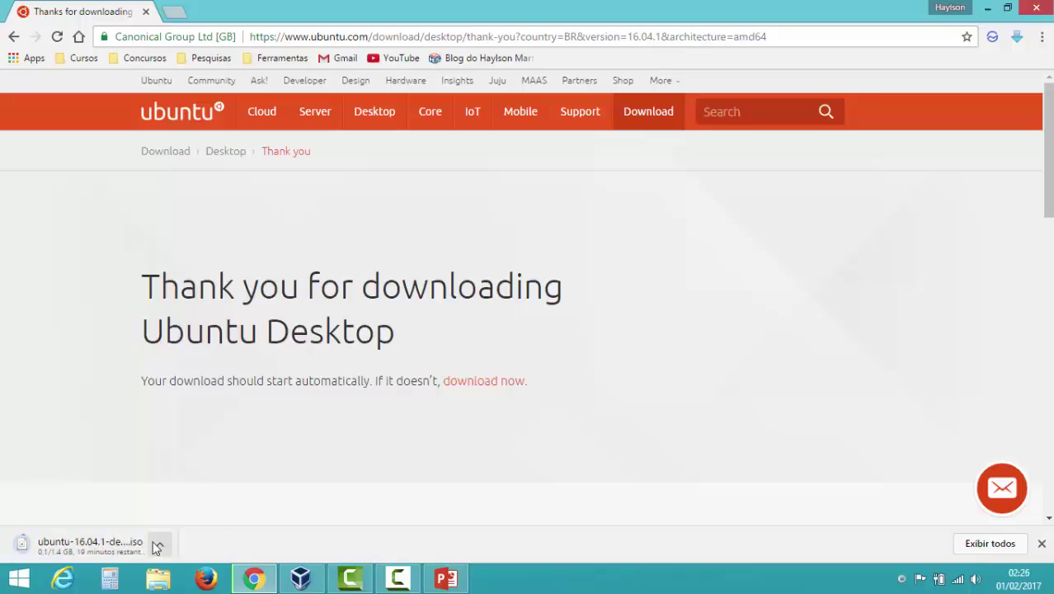
click(159, 545)
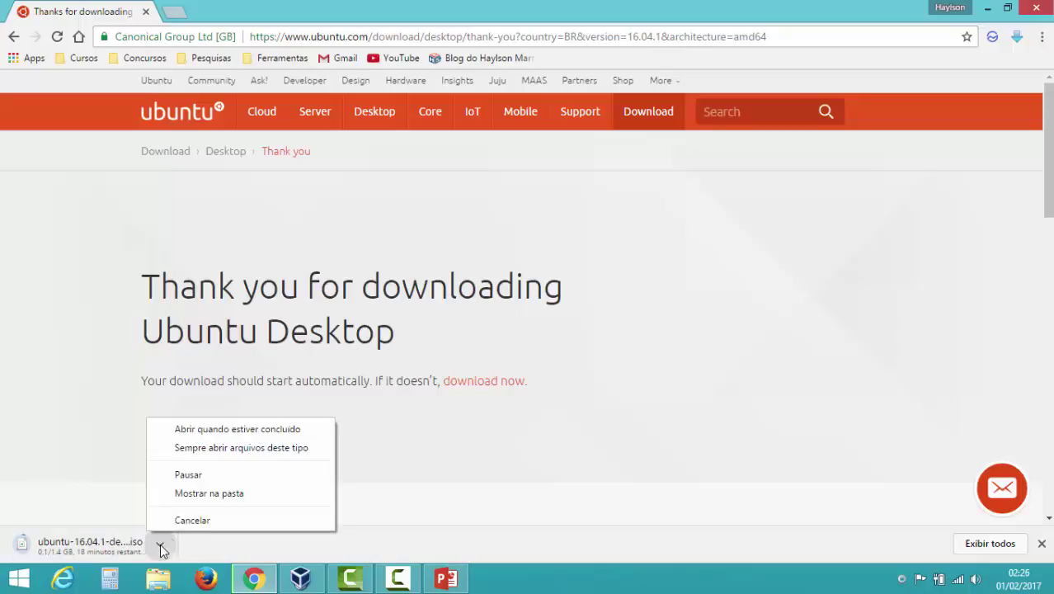
click(195, 522)
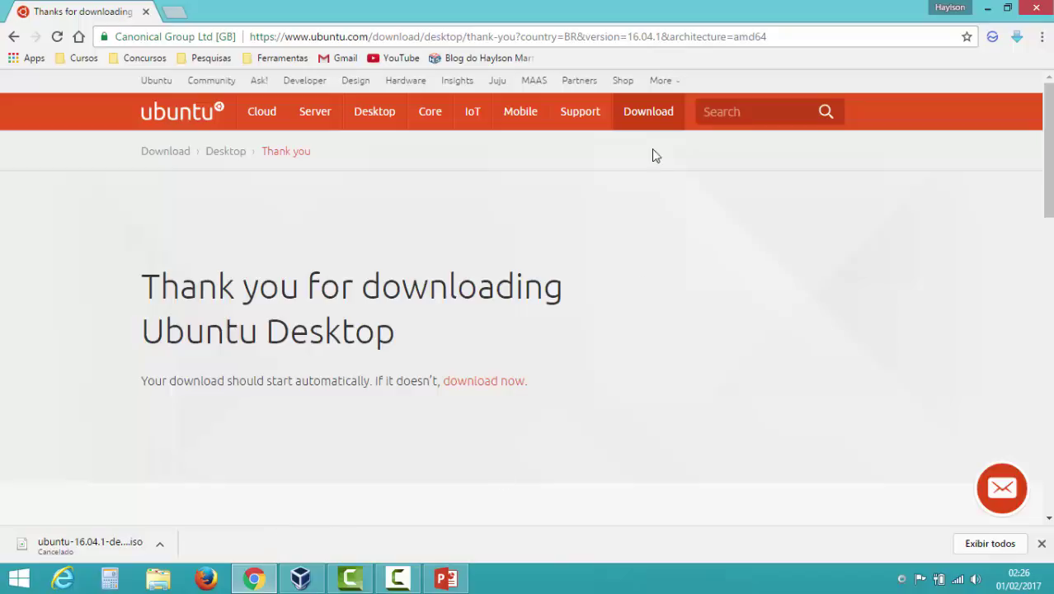
- Return to the Ubuntu Desktop download page through the Download > Desktop menu
click(650, 117)
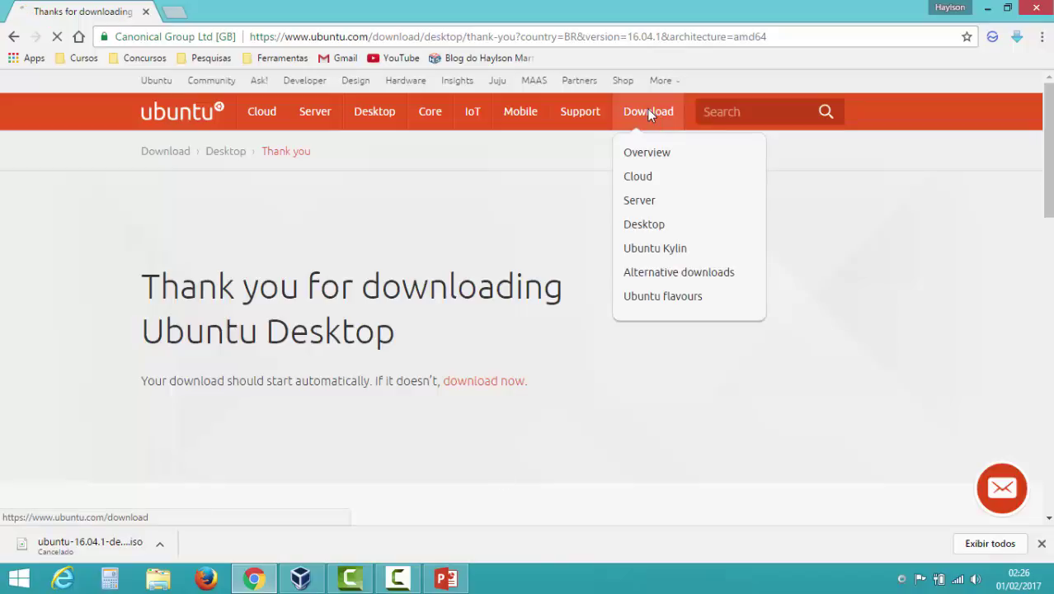
scroll(946, 308, down, 10)
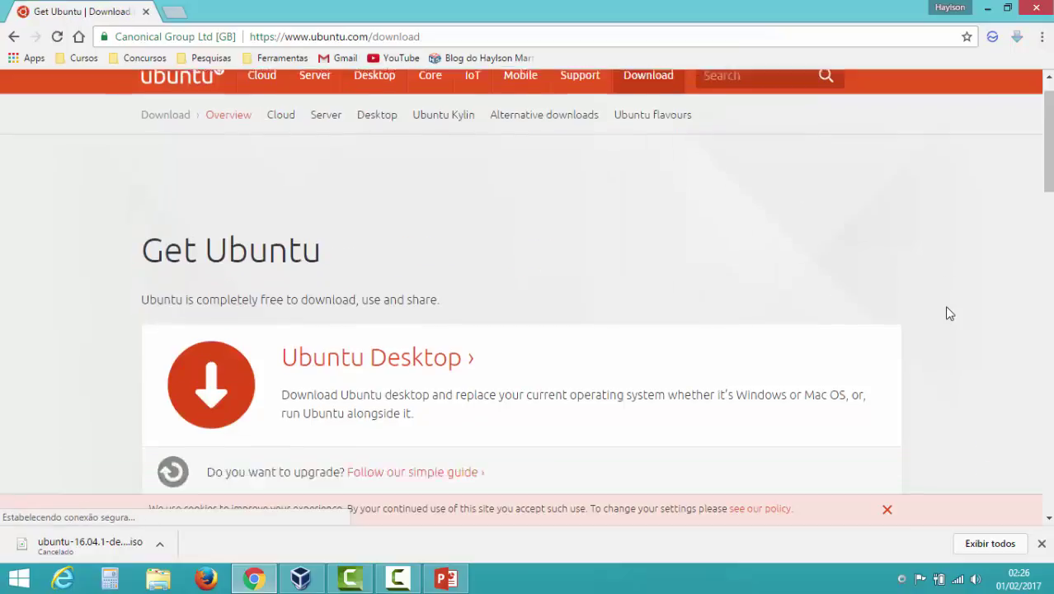
scroll(945, 315, up, 10)
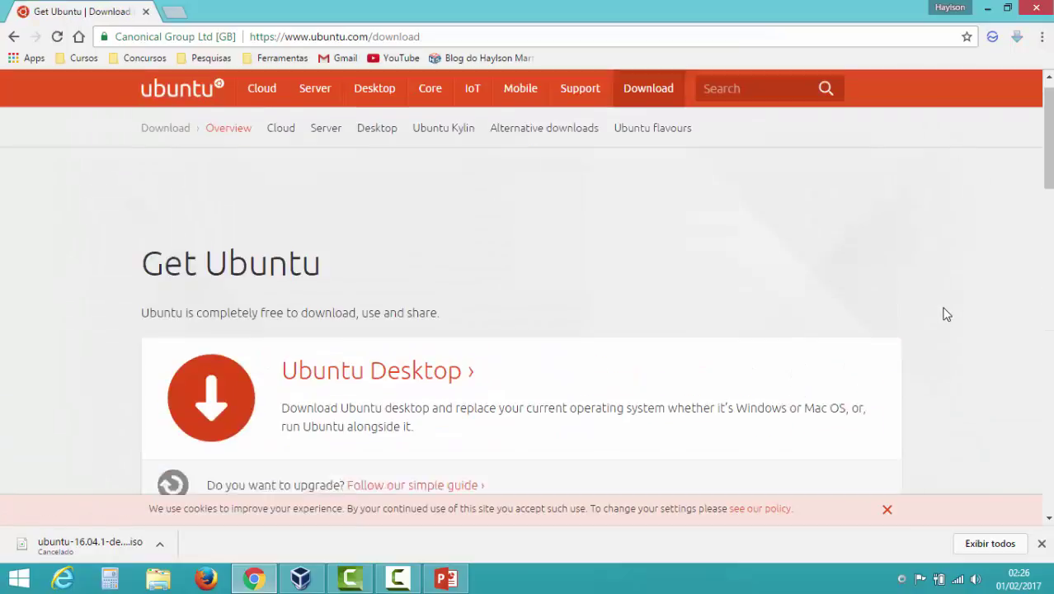
mouse_move(649, 130)
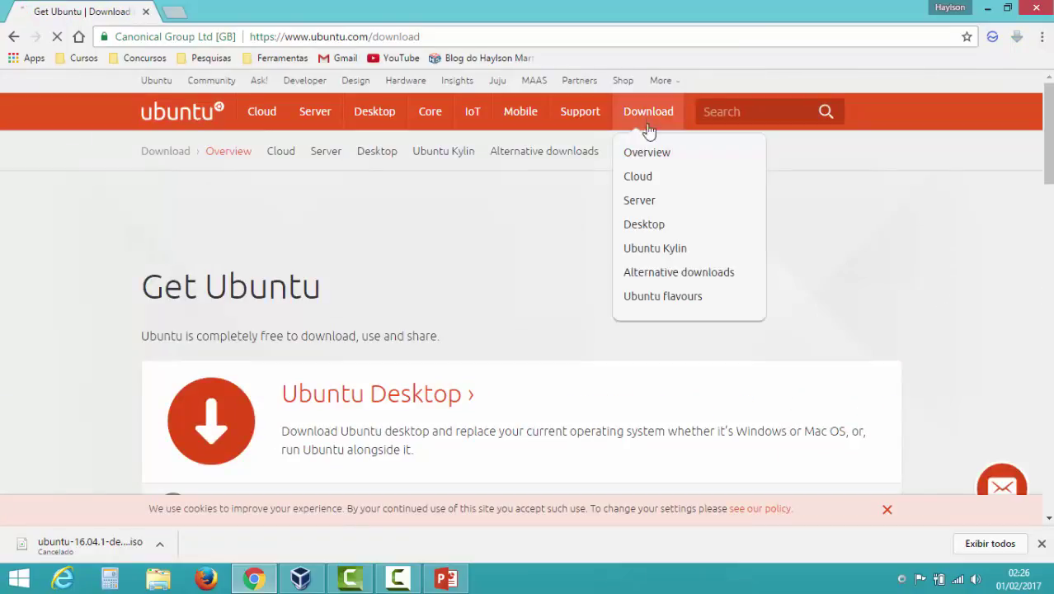
click(654, 225)
- Open 'Alternative downloads and torrents' and browse its BitTorrent and network installer options
scroll(936, 280, down, 2)
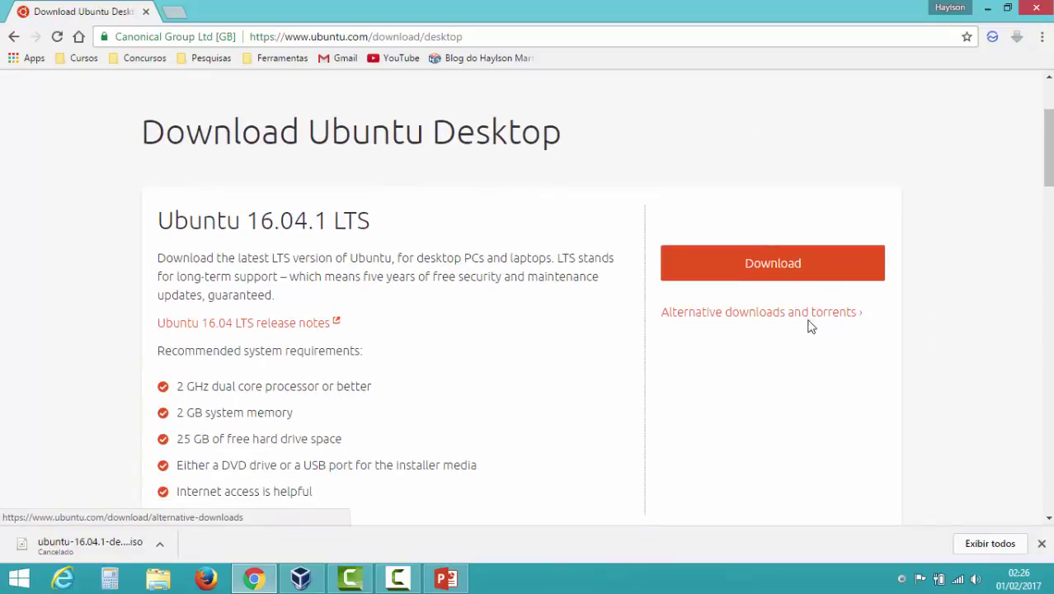
click(739, 320)
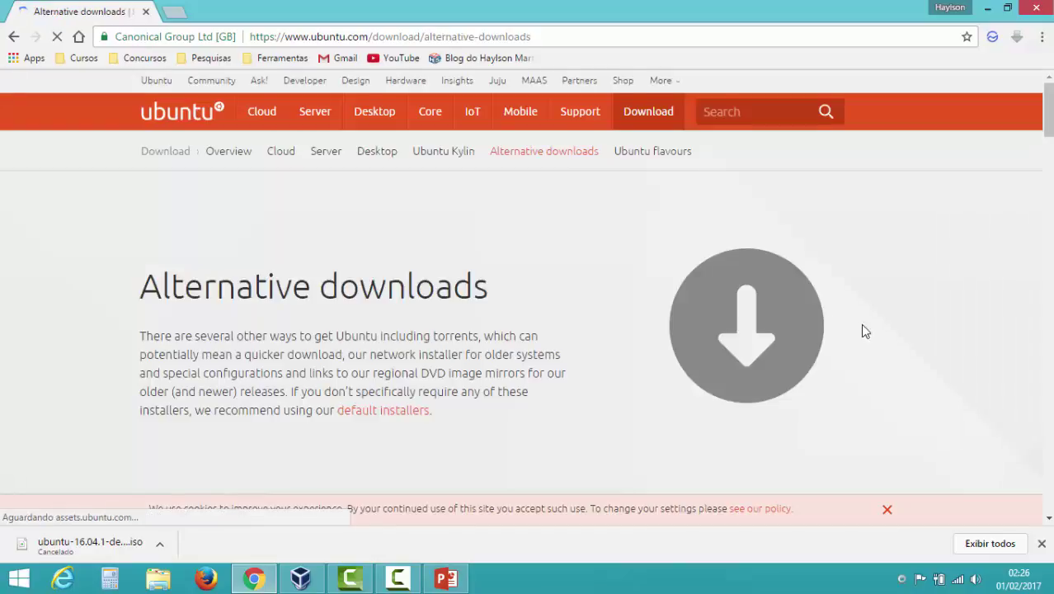
scroll(864, 329, down, 5)
scroll(864, 332, down, 2)
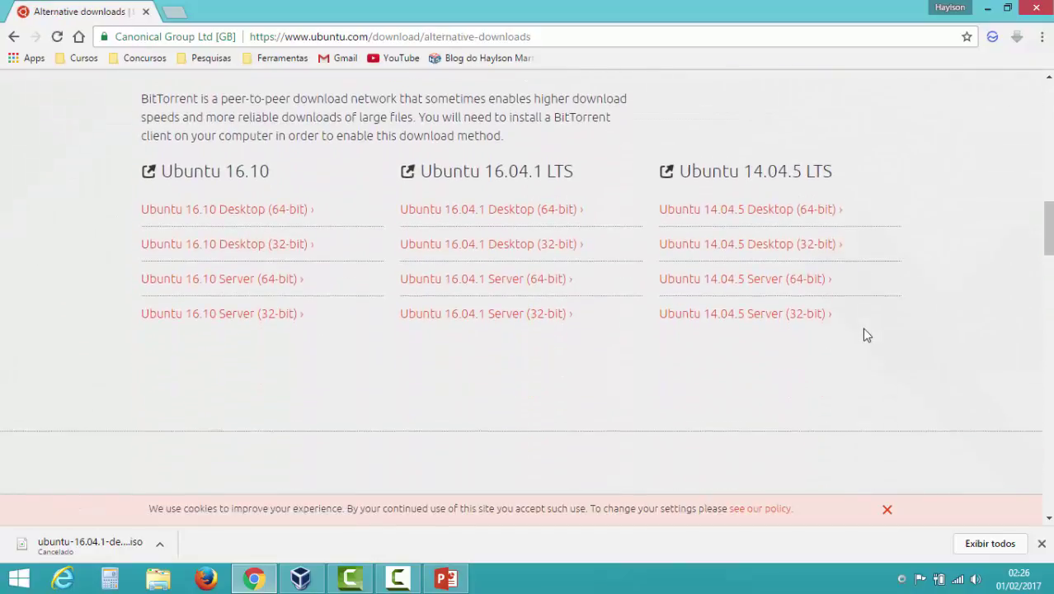
scroll(743, 372, up, 2)
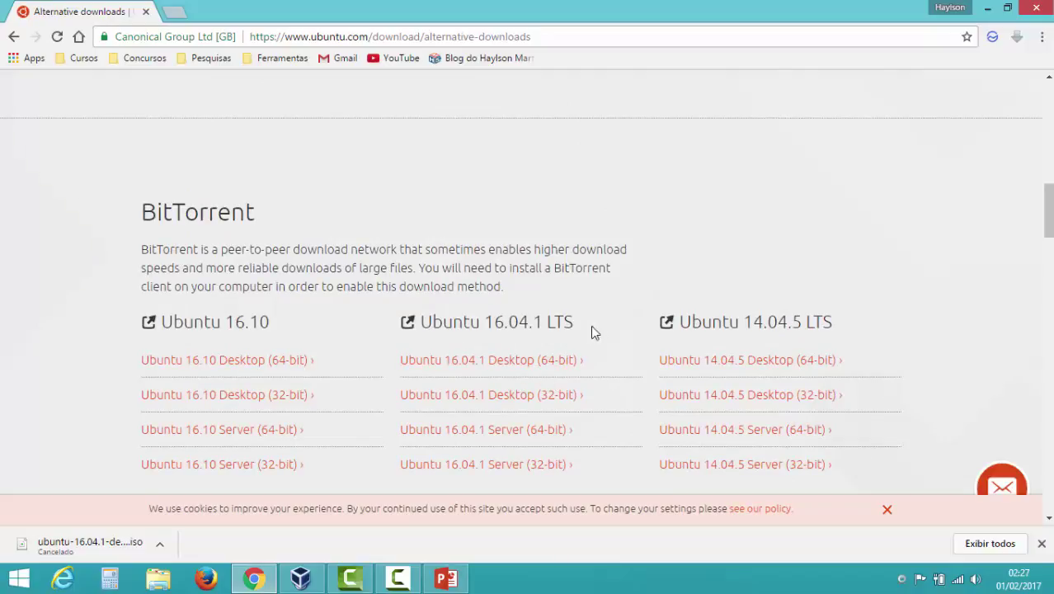
scroll(610, 343, down, 1)
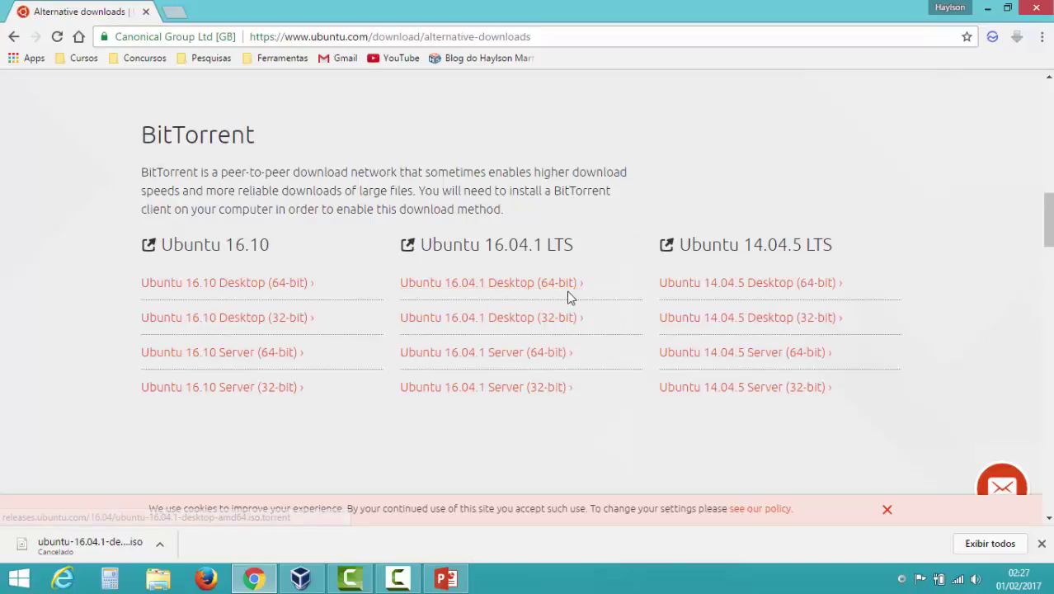
scroll(567, 294, up, 7)
scroll(567, 299, up, 5)
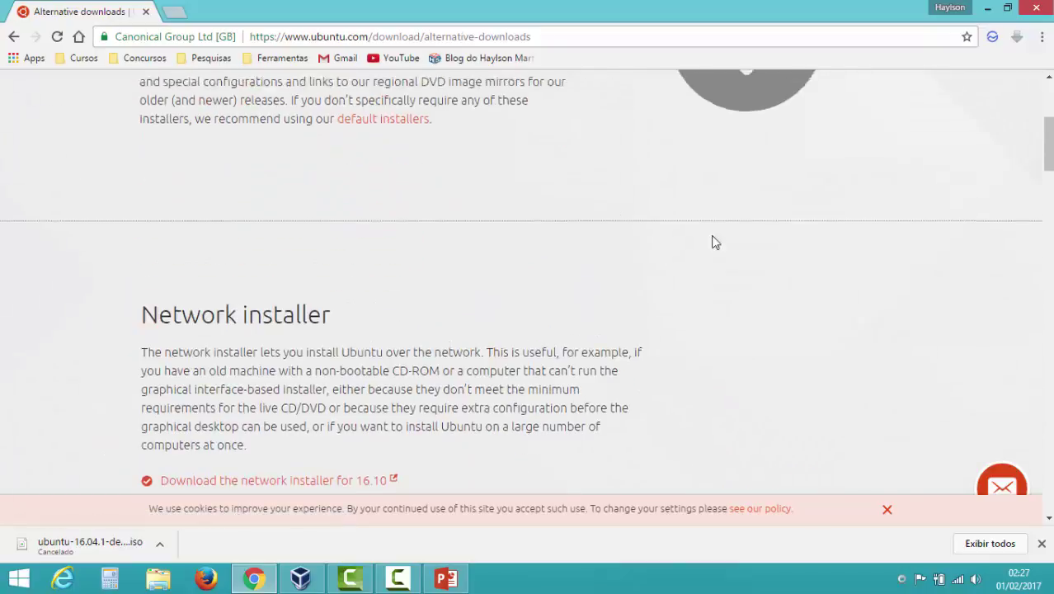
- Close Chrome, reposition the VirtualBox Manager window and start a new virtual machine
click(1036, 7)
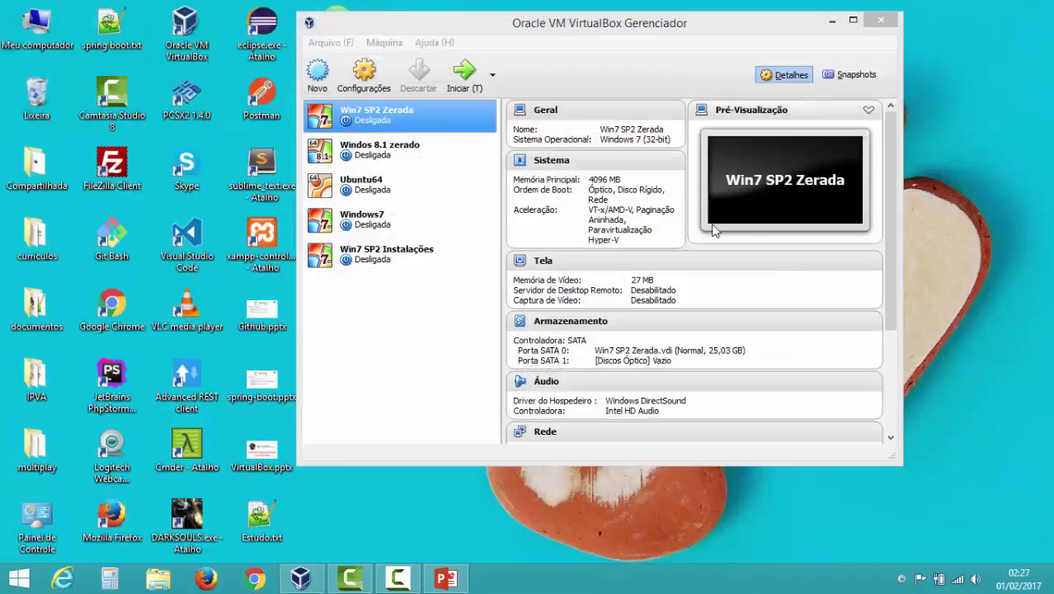
drag(648, 20, 623, 76)
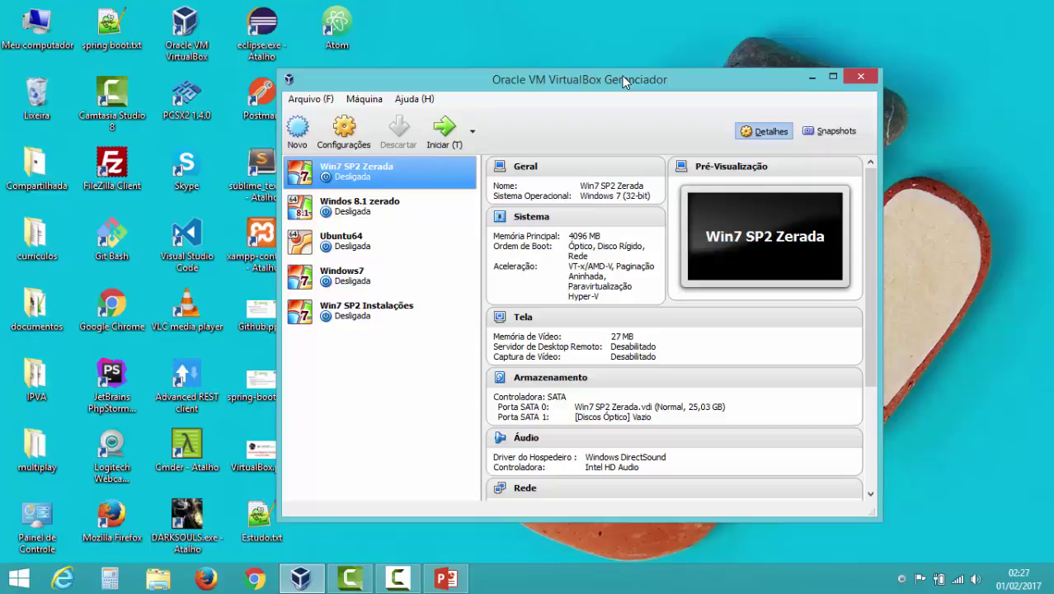
click(298, 136)
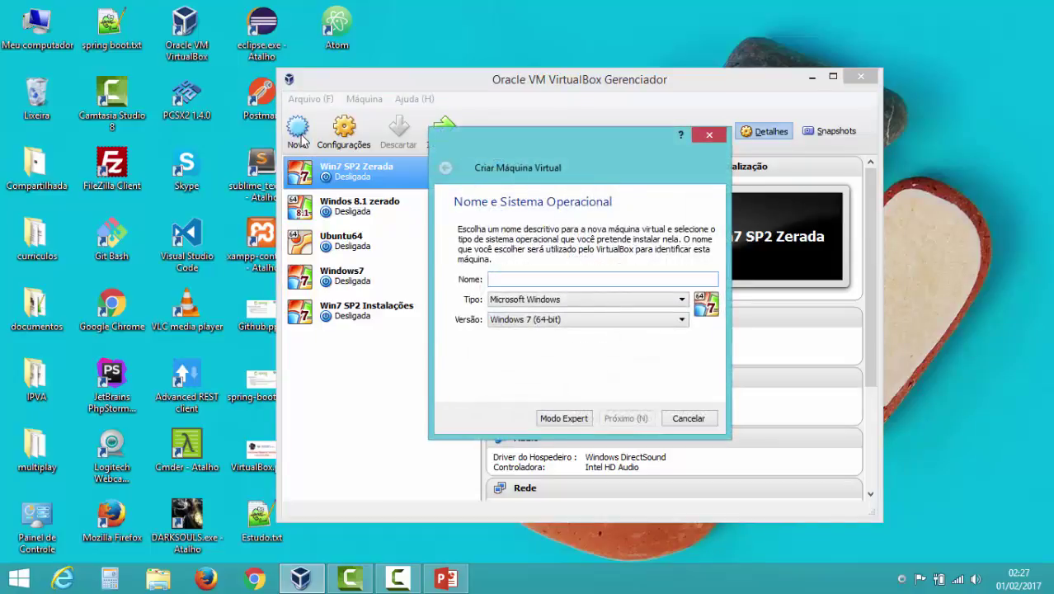
- Set the machine type to Linux and the version to Ubuntu (64-bit)
click(663, 302)
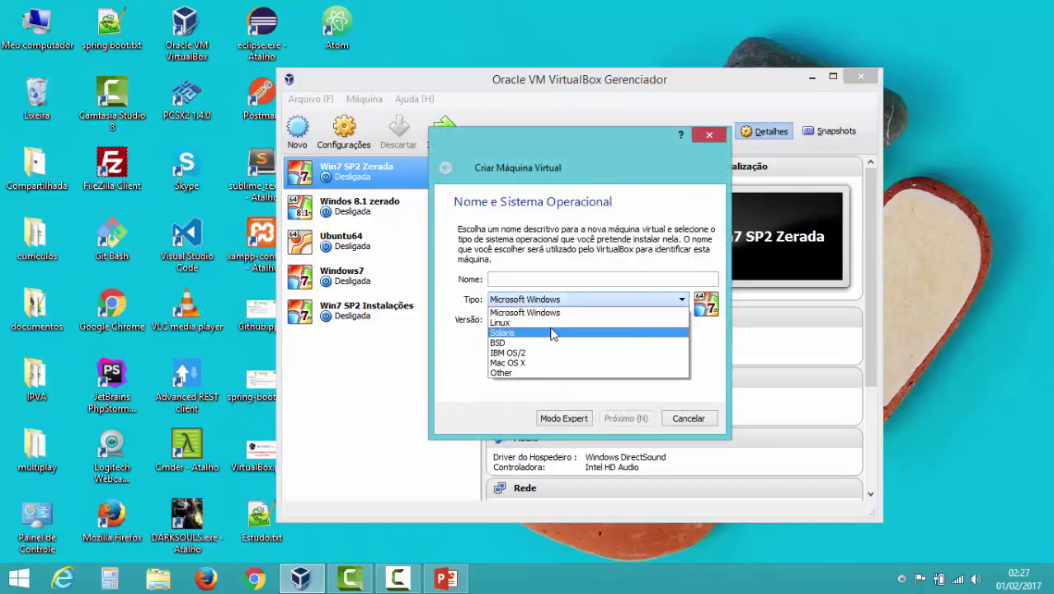
click(532, 322)
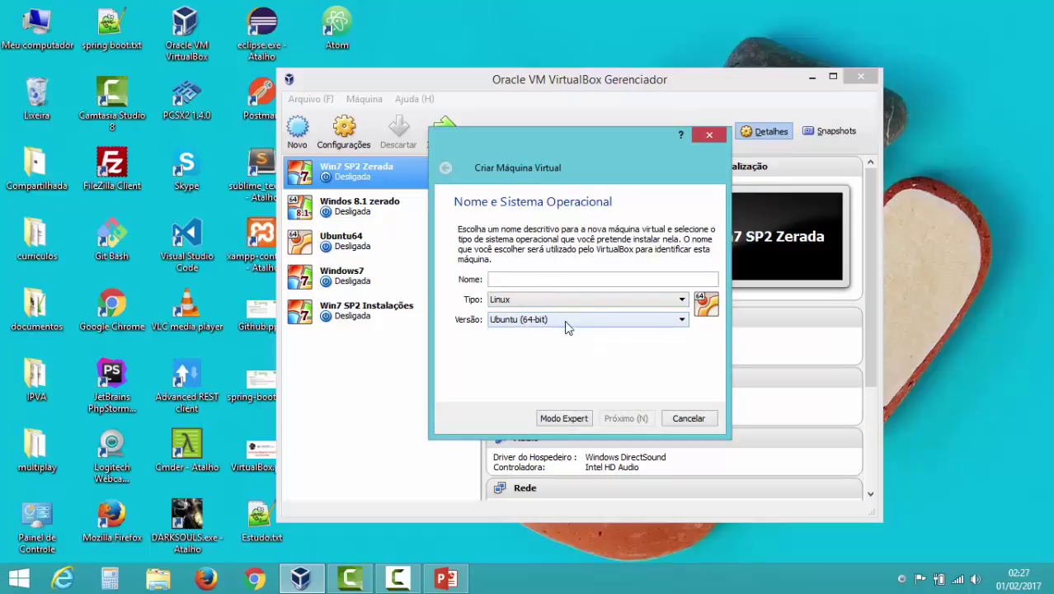
click(525, 323)
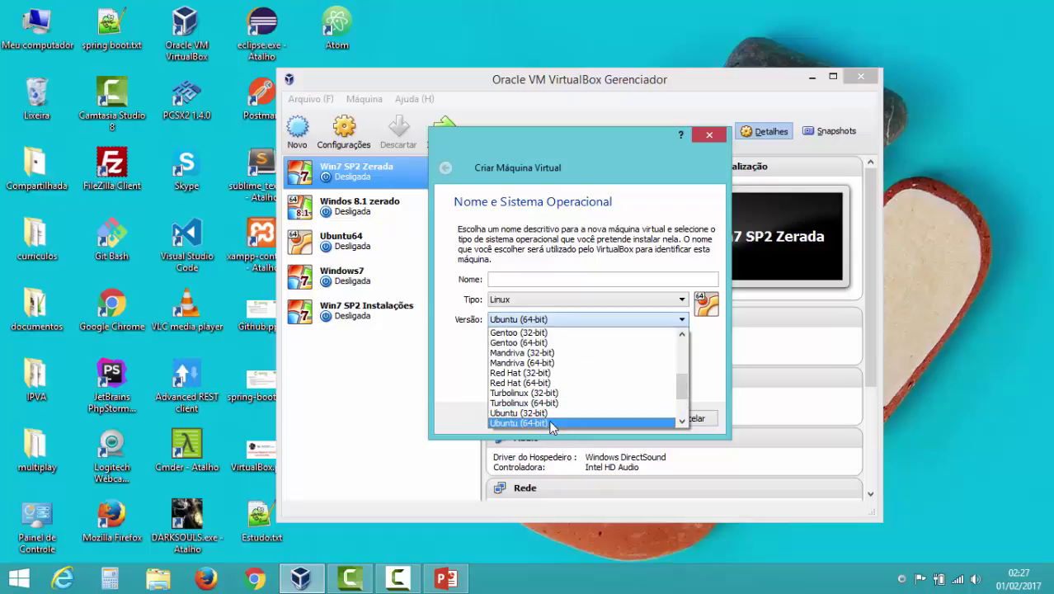
click(545, 422)
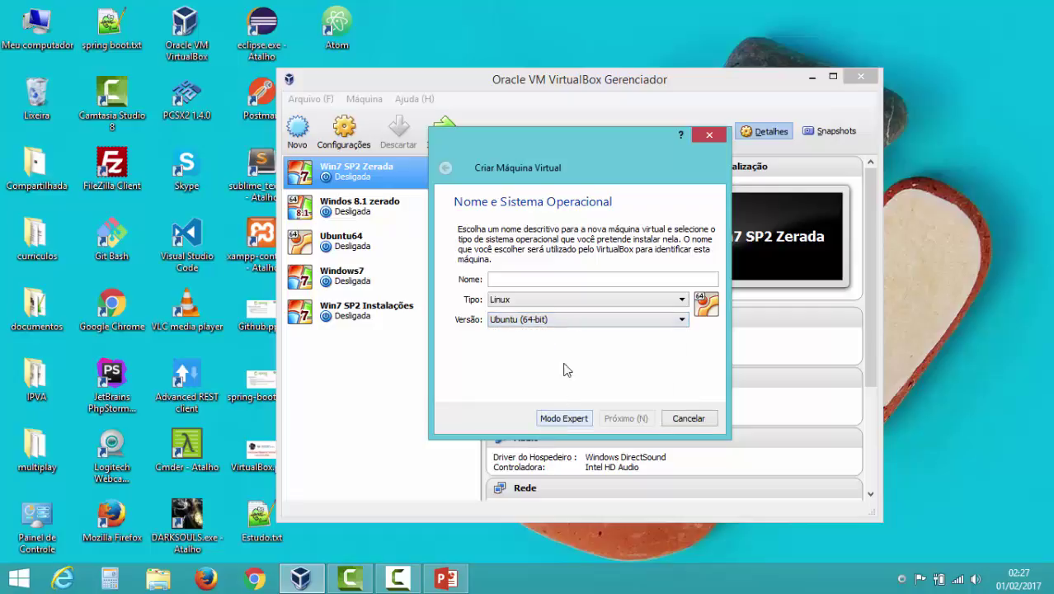
- Enter 'Ubunbtu Instalações' as the machine name, then select the whole name
click(536, 278)
text(Ubun)
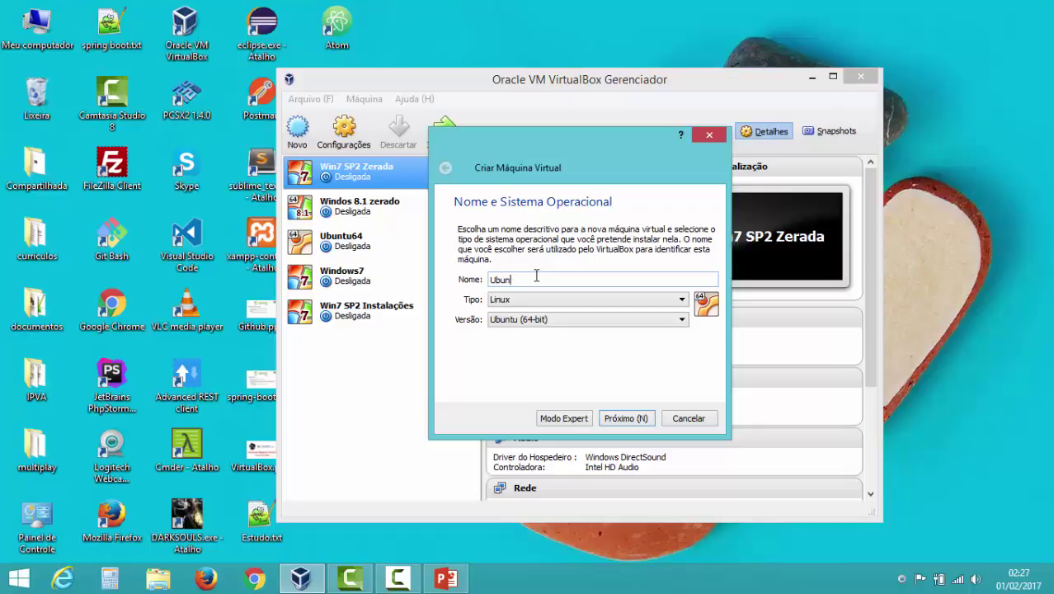
text(btu Instalações)
key(shift+Left)
key(shift+Left)
key(shift+Left)
key(shift+Home)
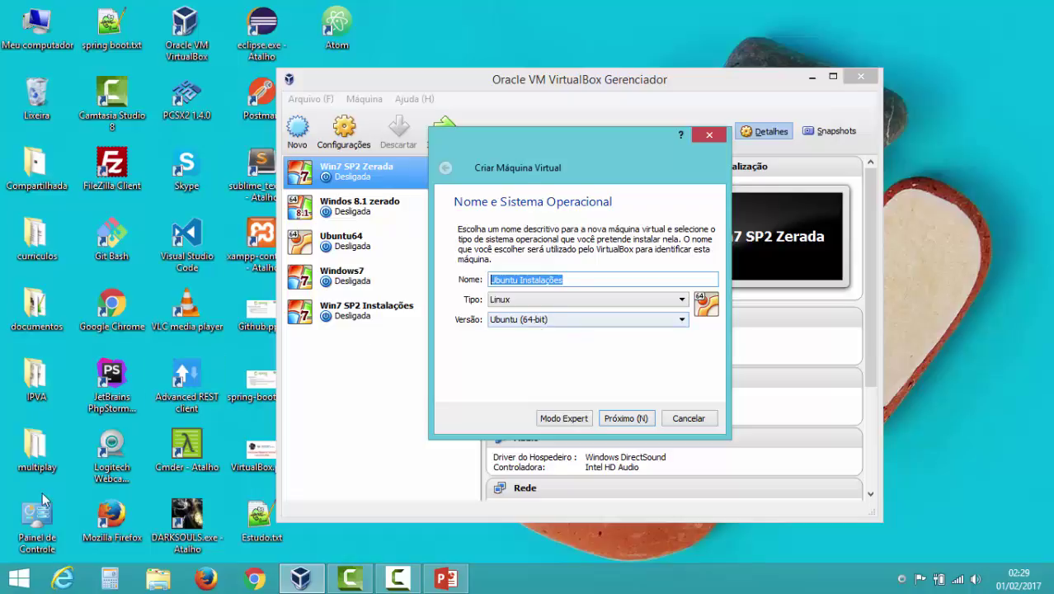
right_click(13, 577)
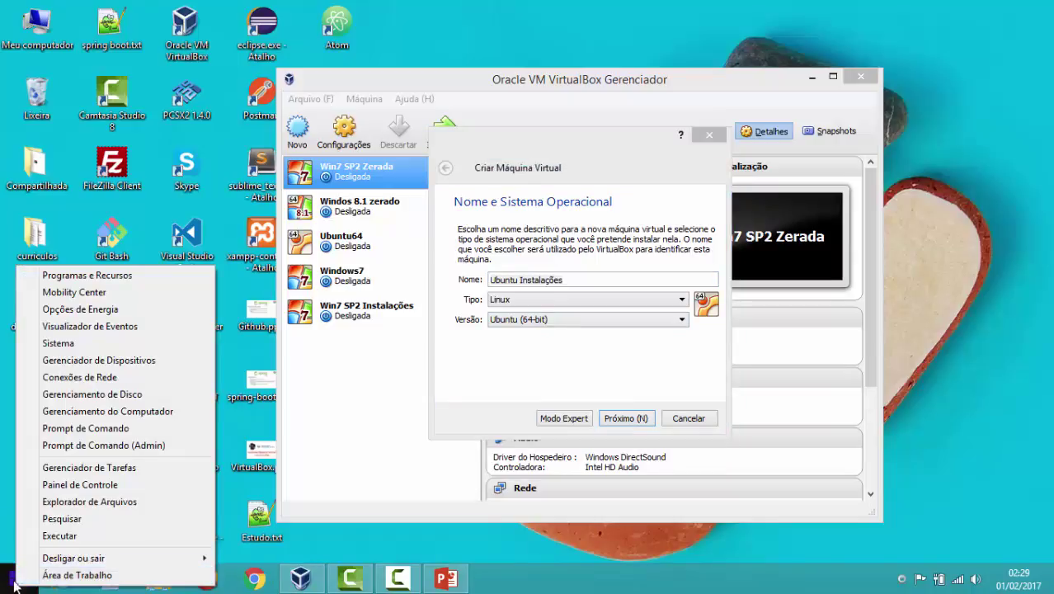
click(64, 344)
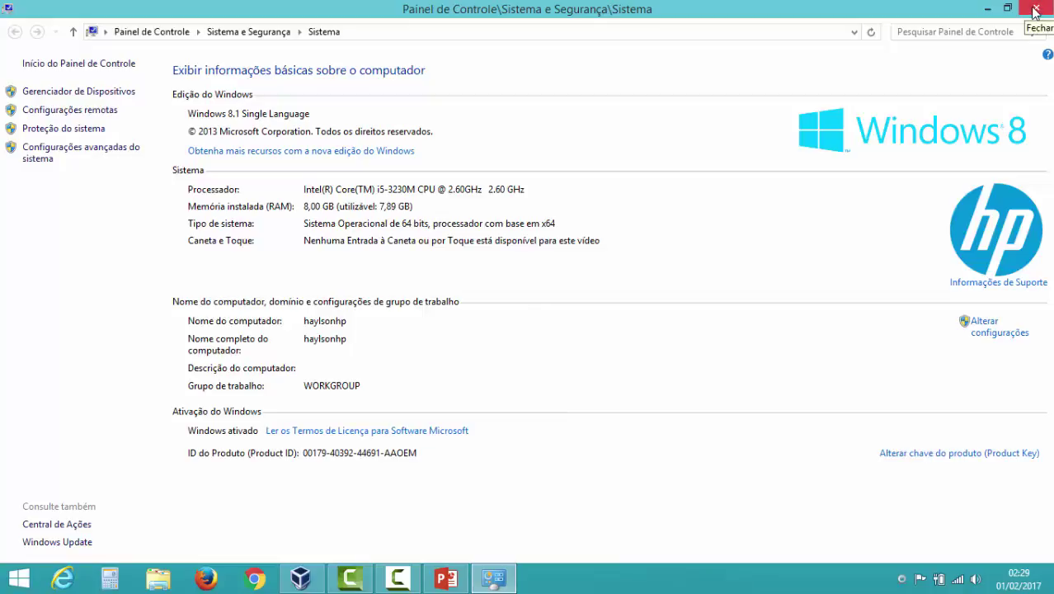
click(1034, 8)
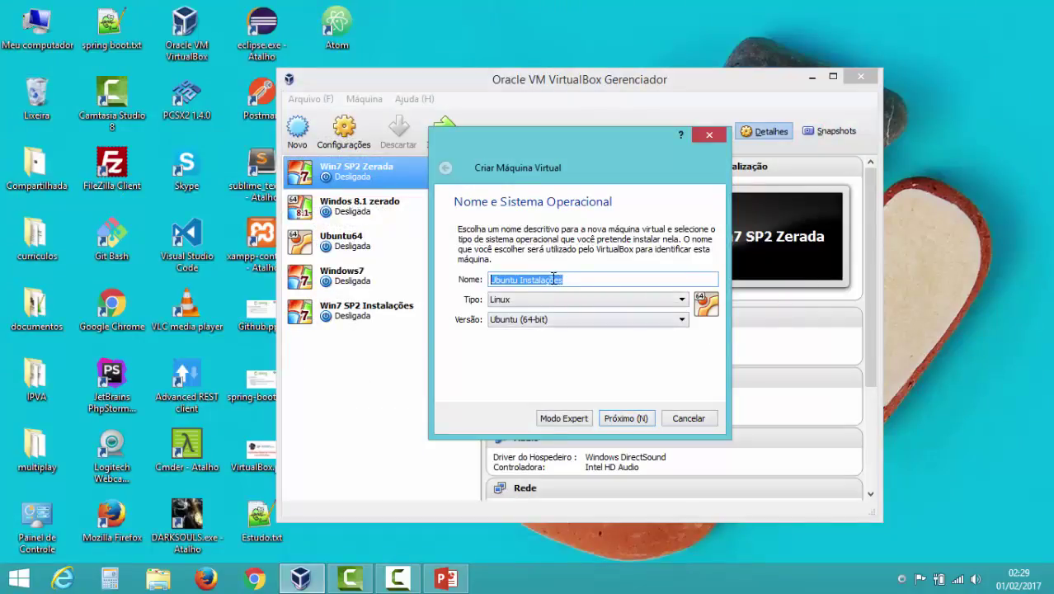
- Advance to the memory size page and set the machine's memory to 4096 MB
click(576, 283)
click(628, 422)
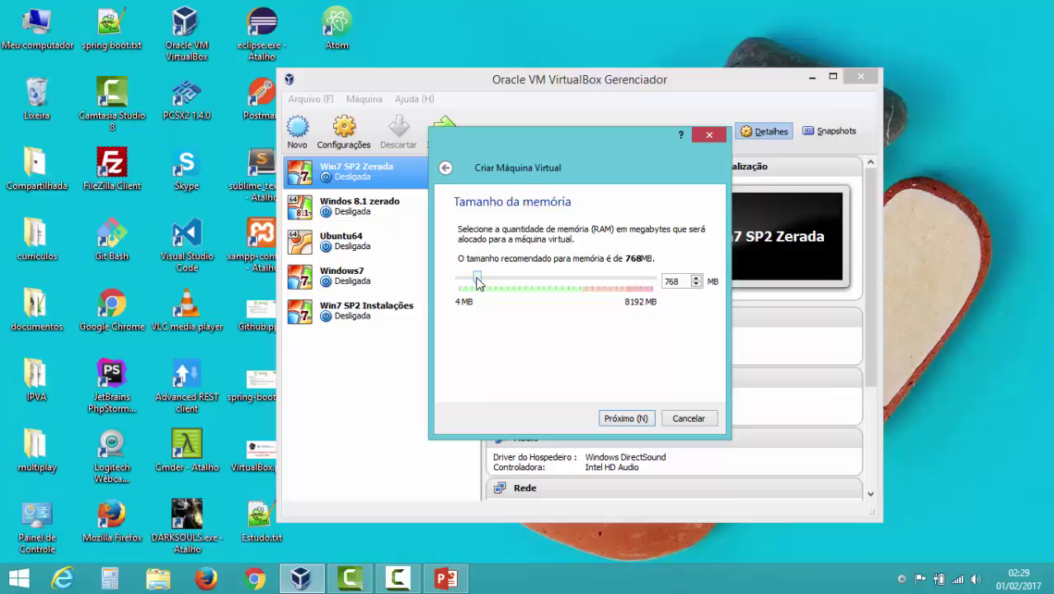
drag(477, 282, 508, 286)
drag(508, 285, 553, 284)
mouse_move(551, 284)
mouse_down()
mouse_move(564, 283)
mouse_move(556, 281)
mouse_up()
- On the hard disk page, choose to create a new virtual hard disk now
click(626, 418)
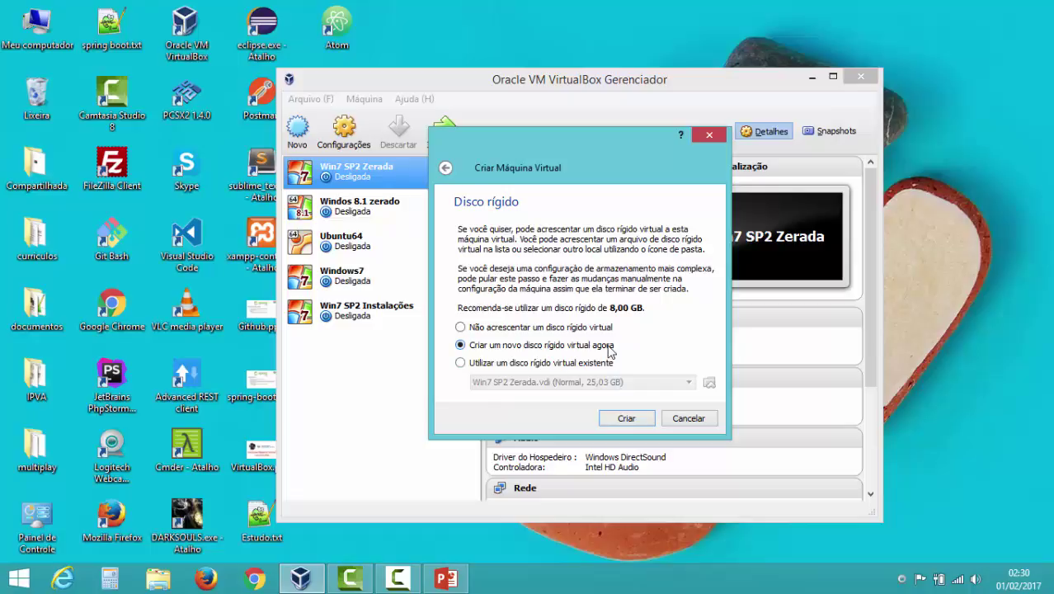
click(629, 420)
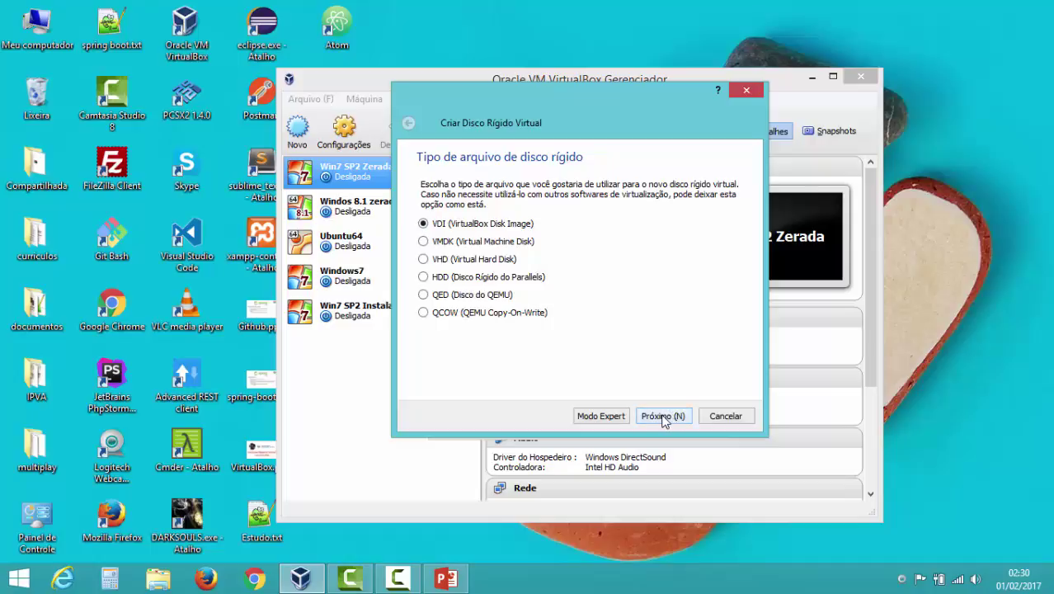
- Keep VDI as the file type and make the disk dynamically allocated, not fixed size
click(664, 416)
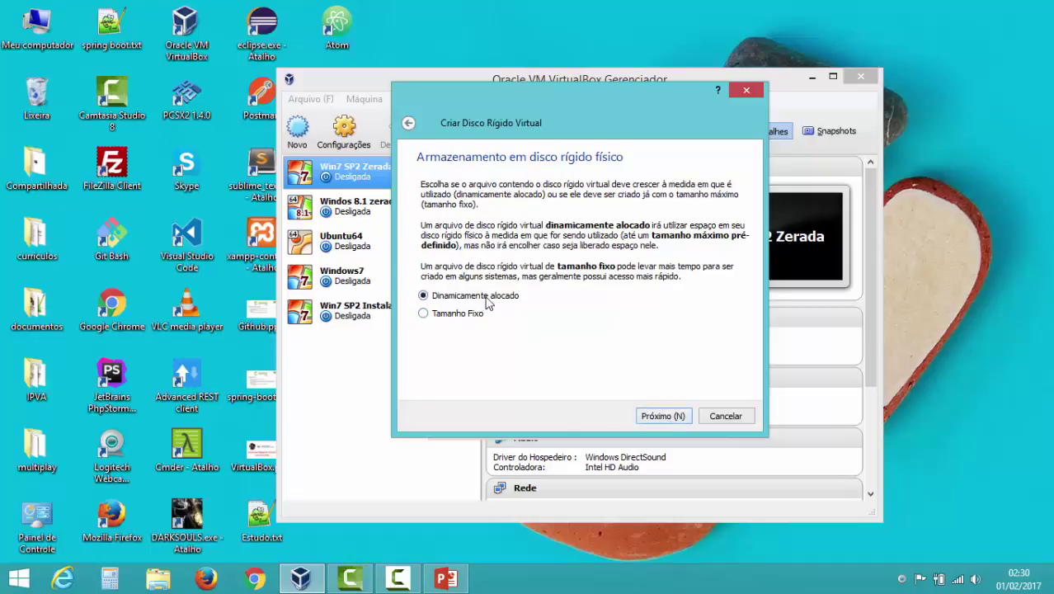
click(444, 313)
click(450, 298)
- Review the disk file name 'Ubuntu Instalações' and its location, leaving both unchanged
click(662, 416)
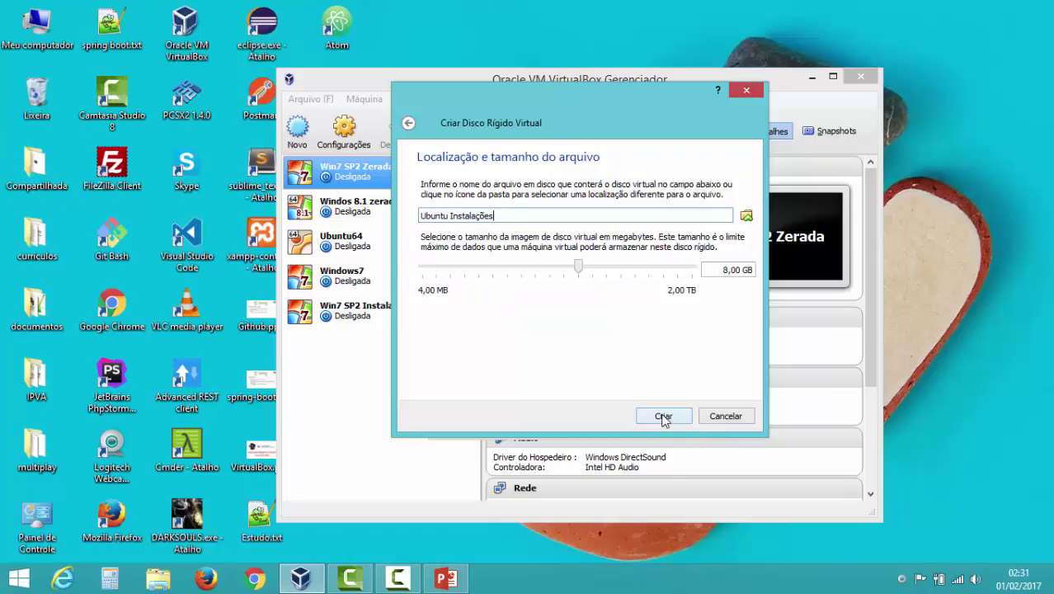
drag(519, 216, 378, 211)
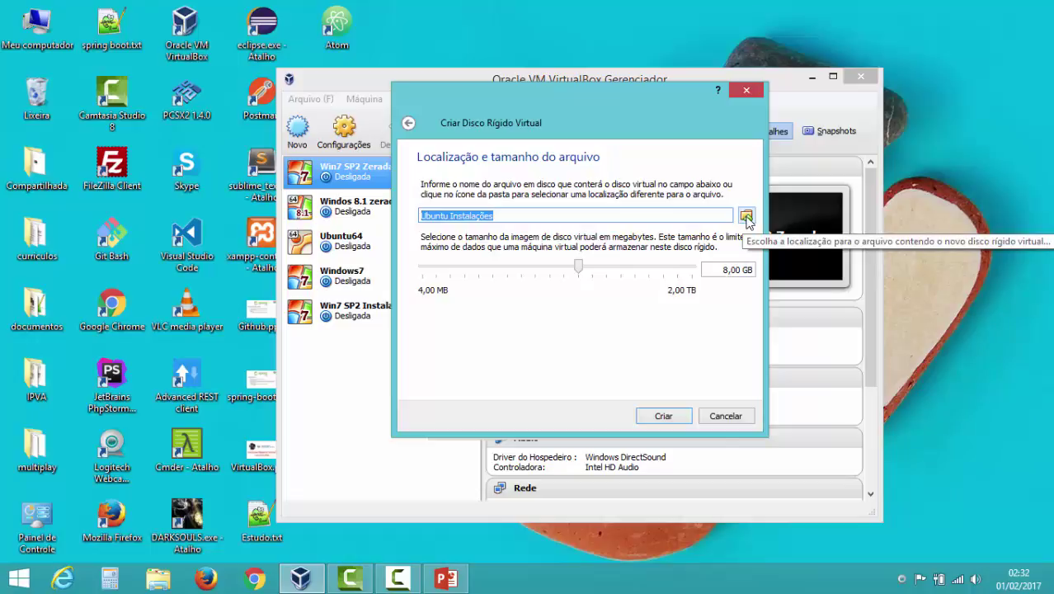
click(746, 216)
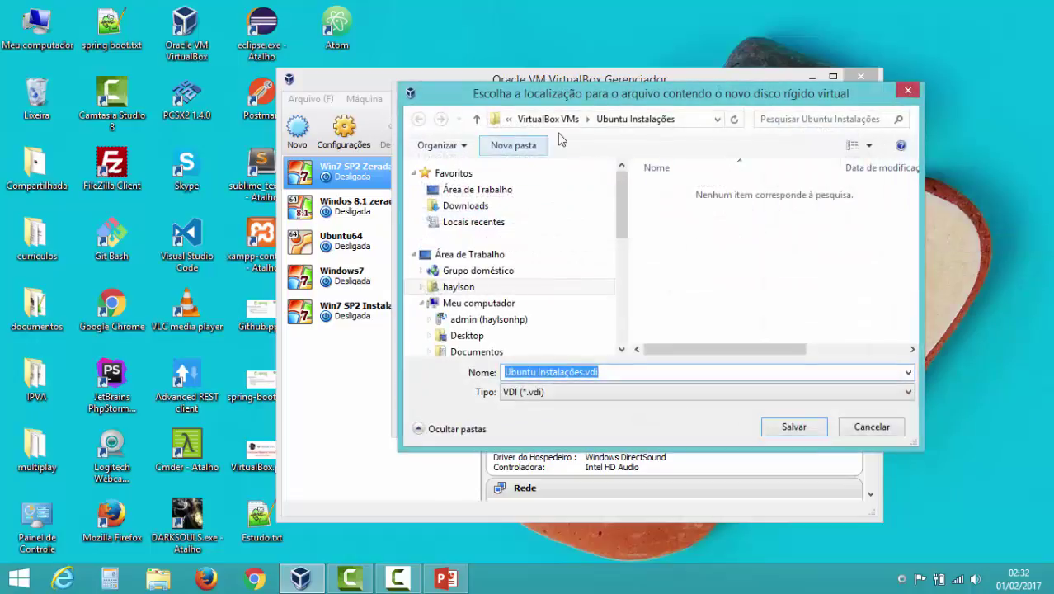
click(907, 93)
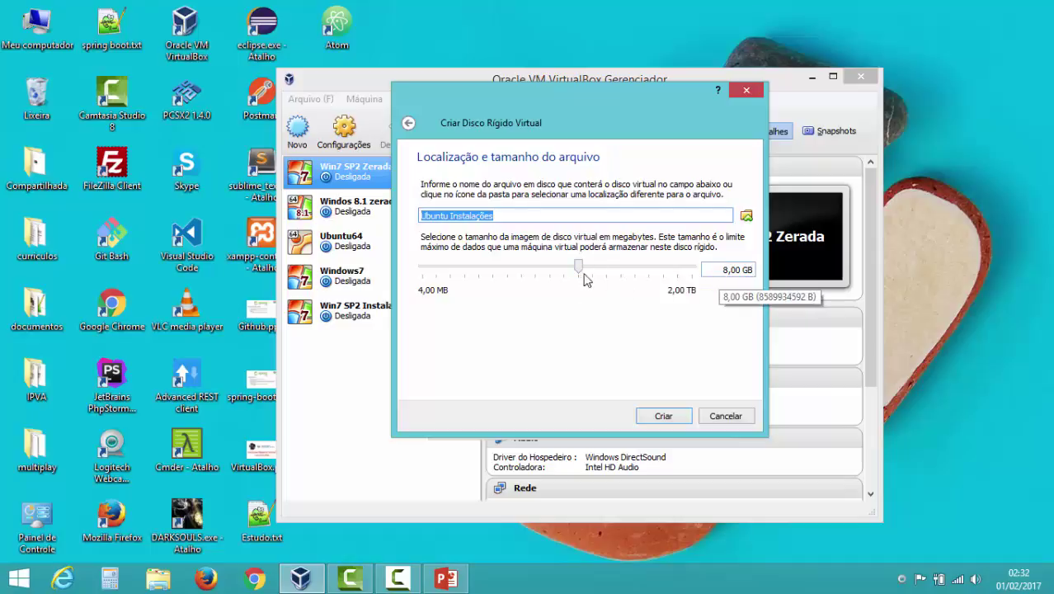
- Set the virtual disk size to 30,44 GB and create the machine
drag(579, 272, 603, 271)
drag(717, 270, 757, 271)
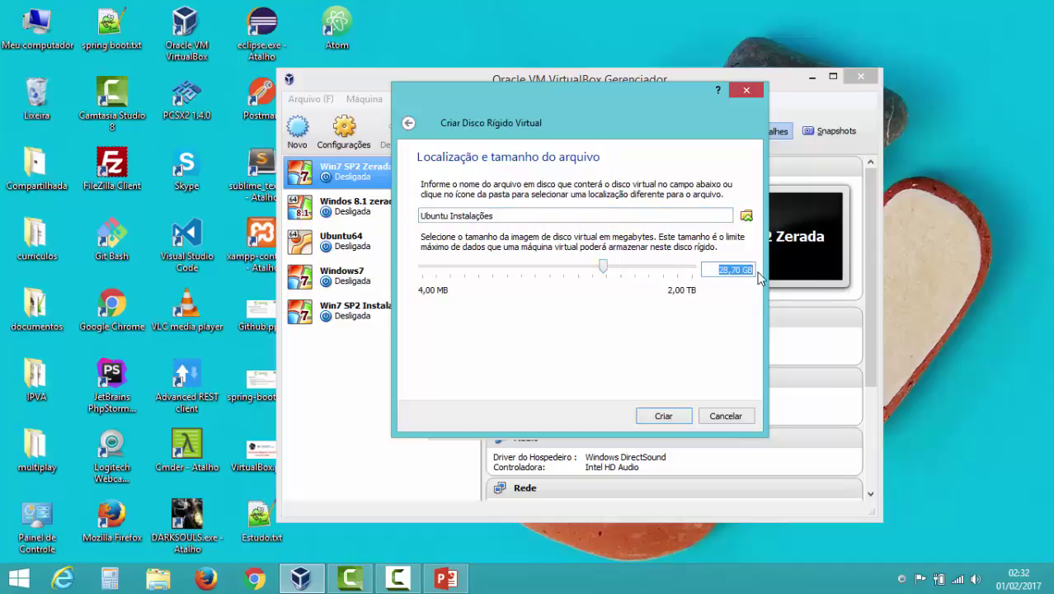
text(20)
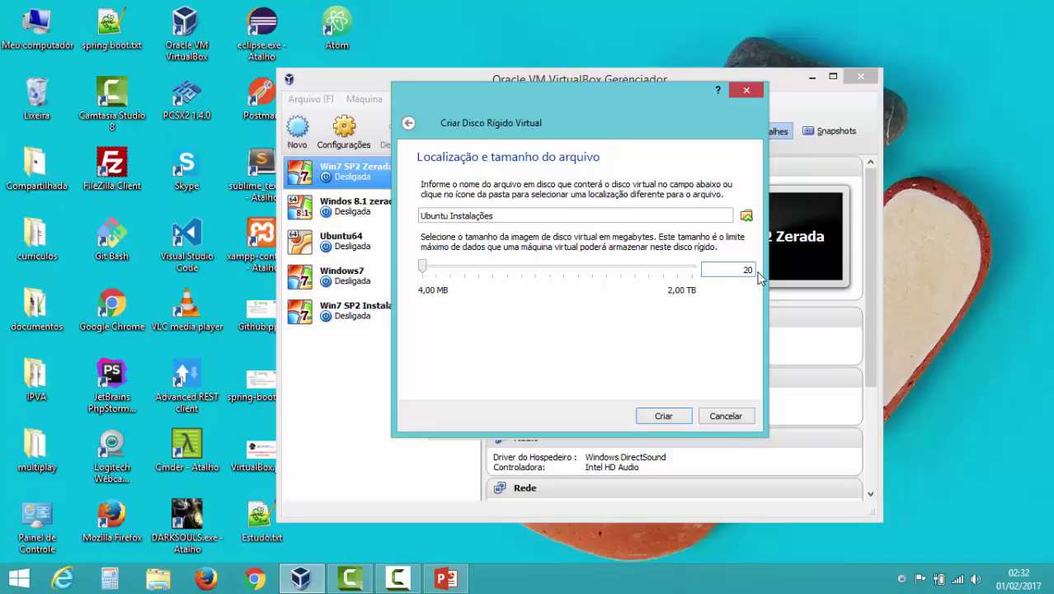
key(Tab)
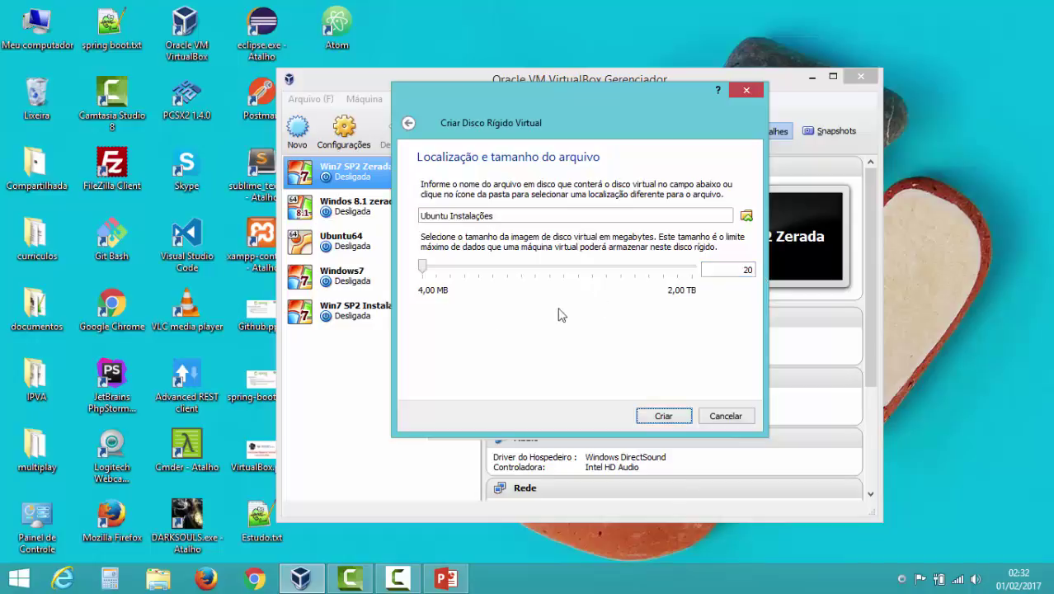
drag(423, 266, 454, 276)
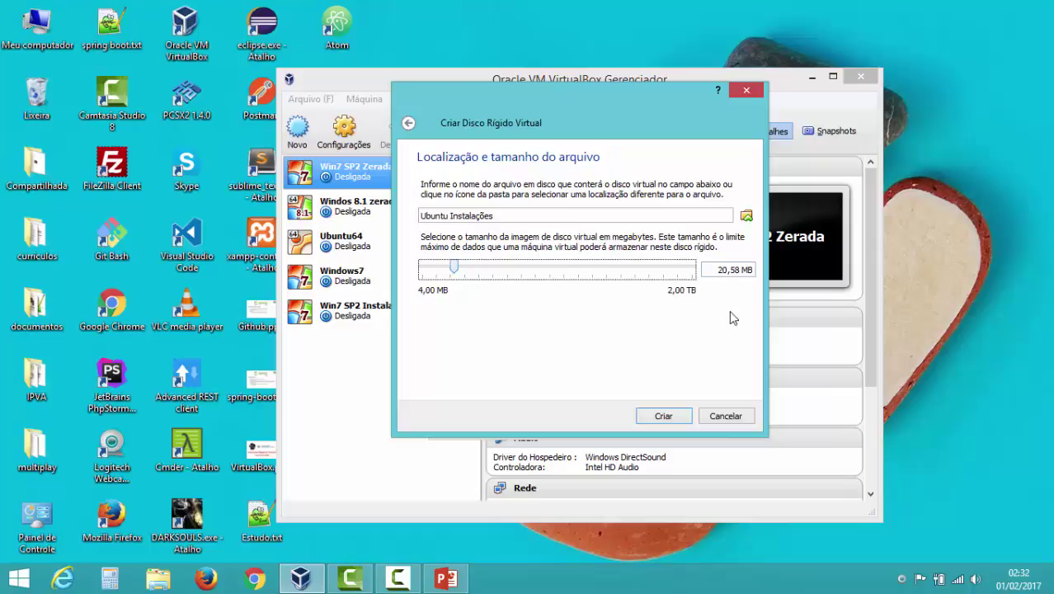
mouse_move(452, 268)
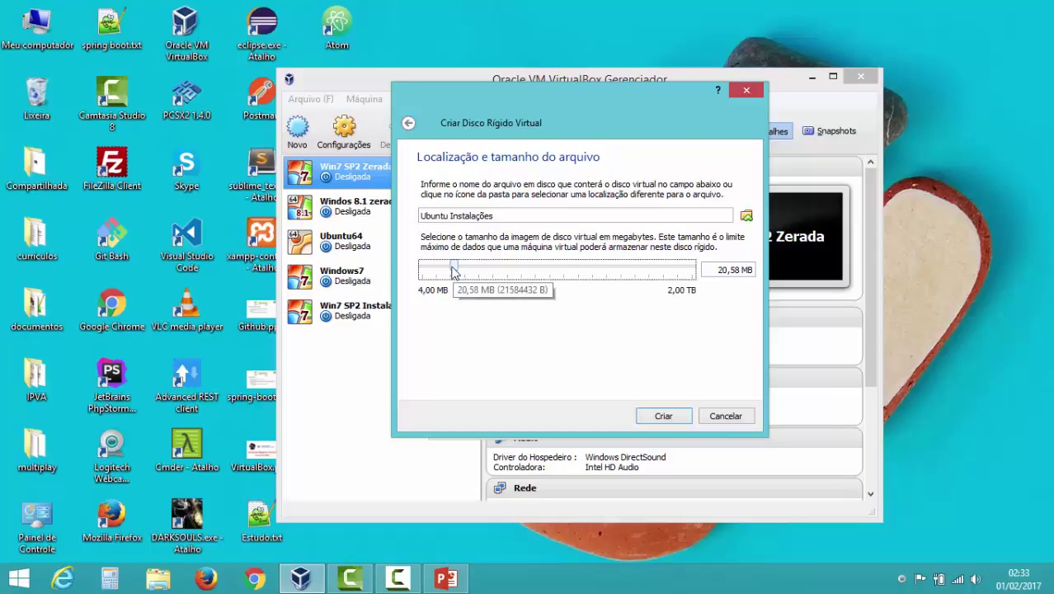
drag(455, 269, 602, 264)
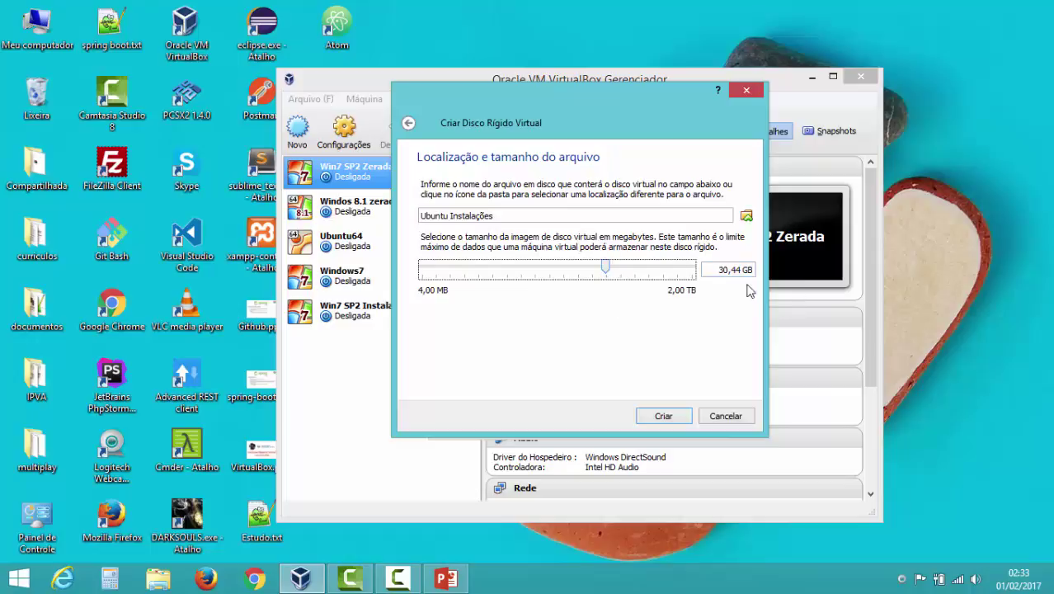
click(665, 417)
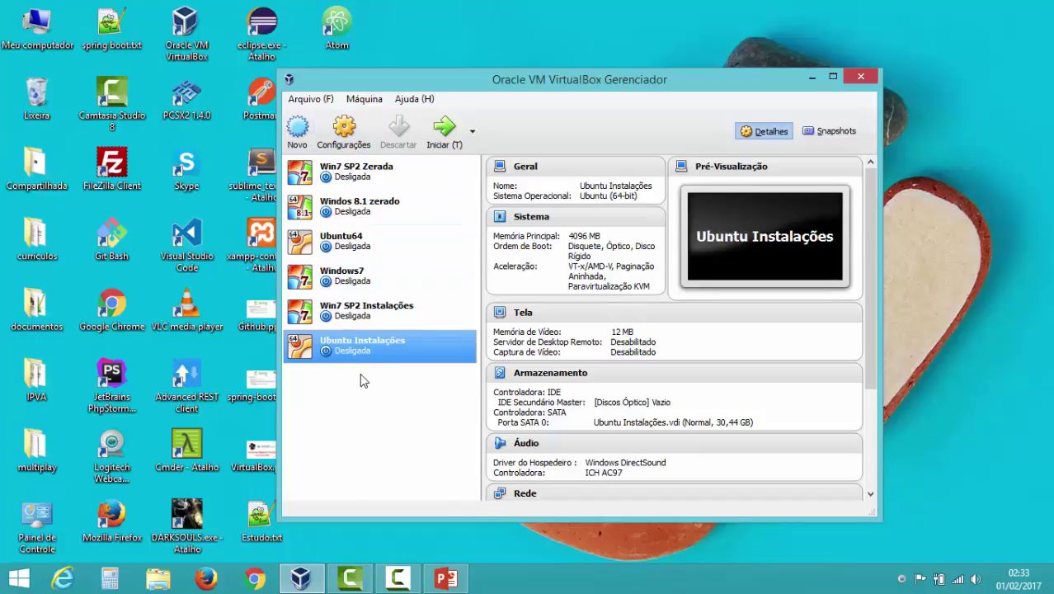
right_click(361, 347)
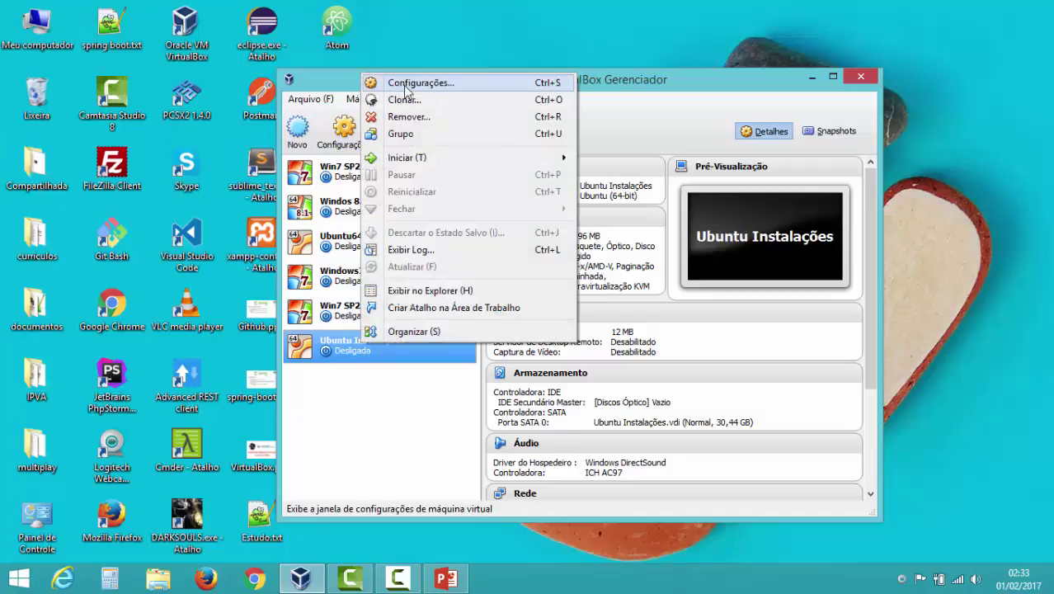
click(380, 391)
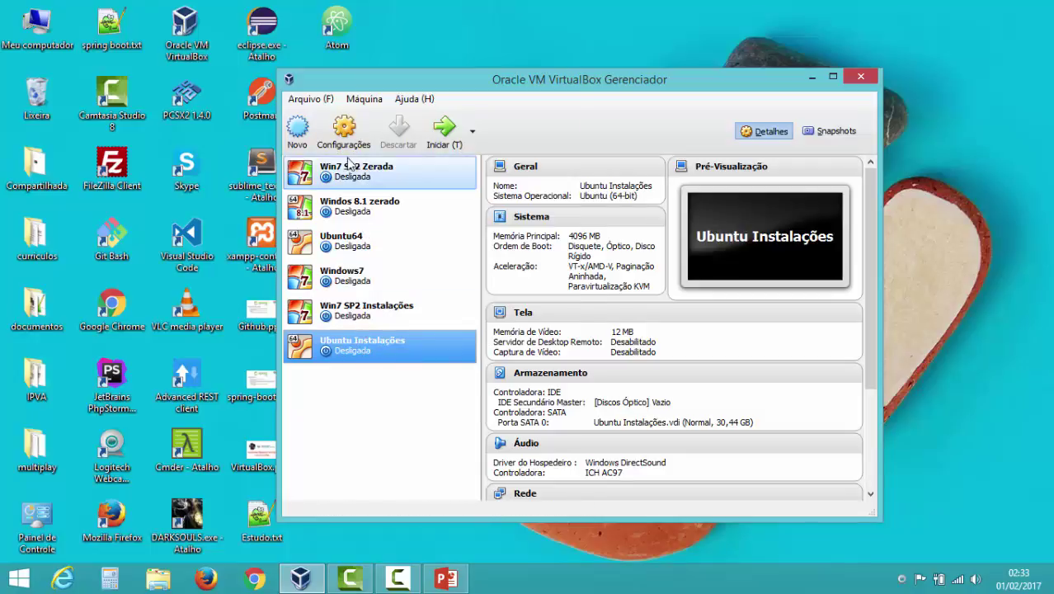
click(347, 130)
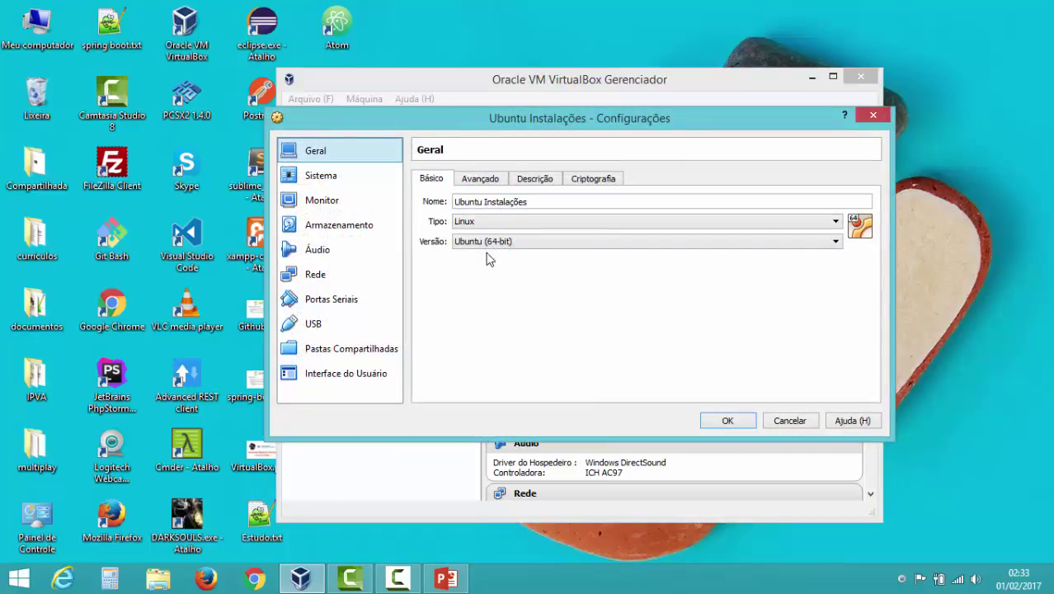
click(482, 180)
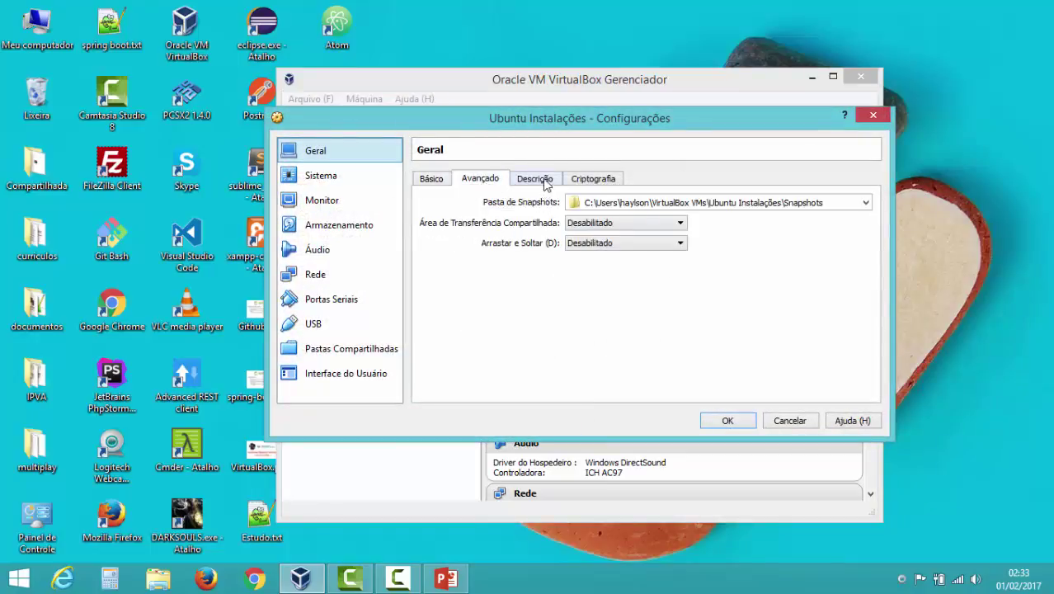
click(541, 180)
click(587, 178)
click(480, 179)
click(328, 178)
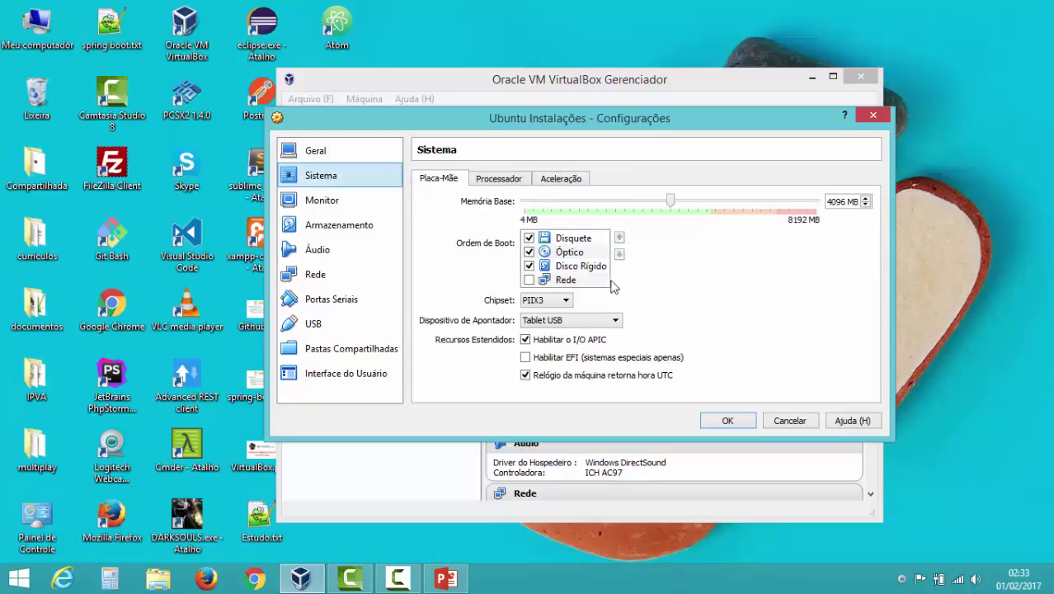
click(495, 180)
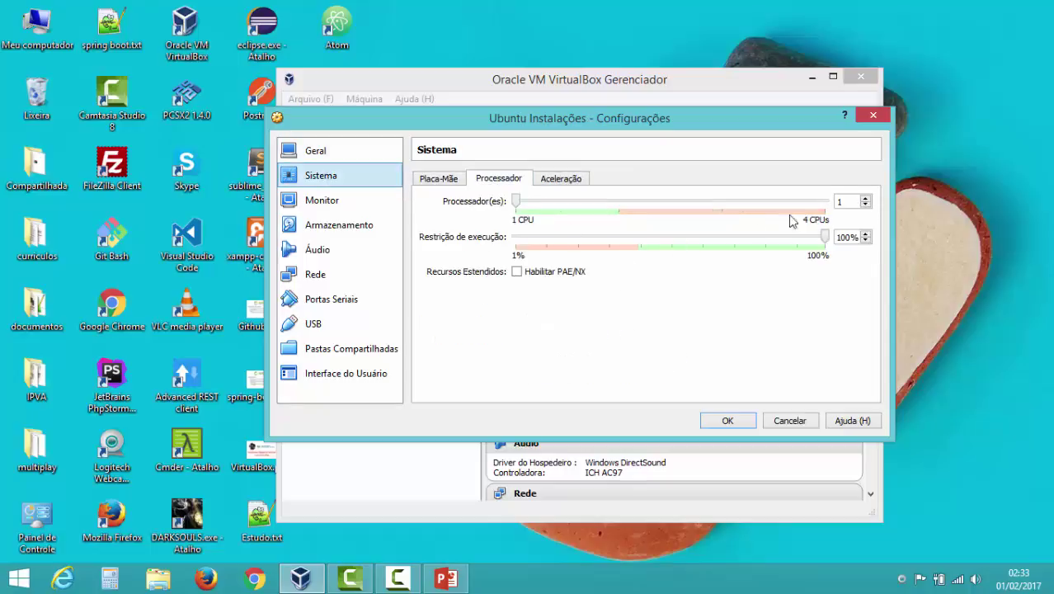
click(568, 180)
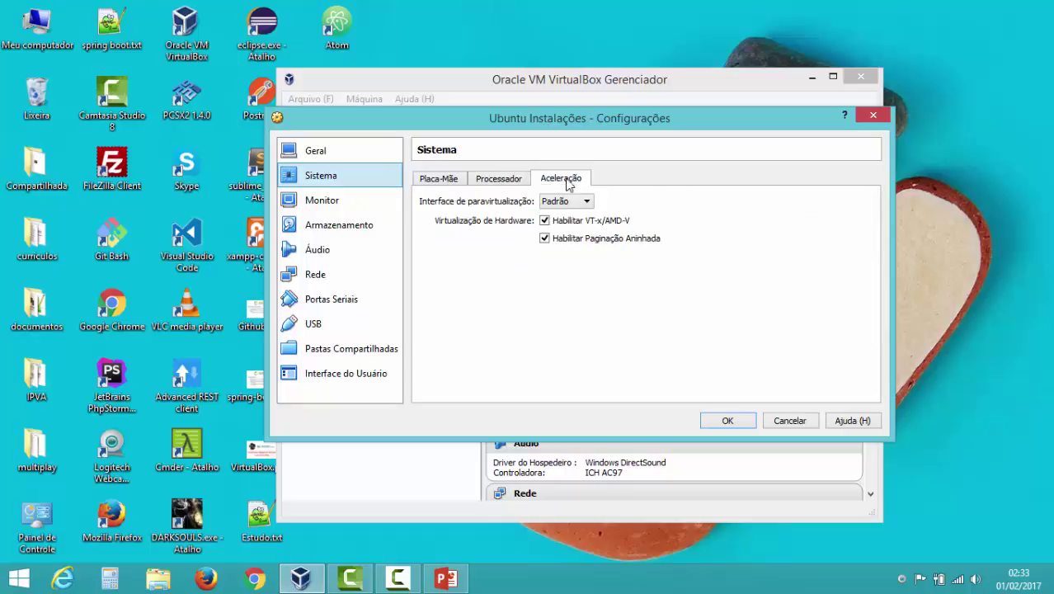
click(431, 180)
click(359, 199)
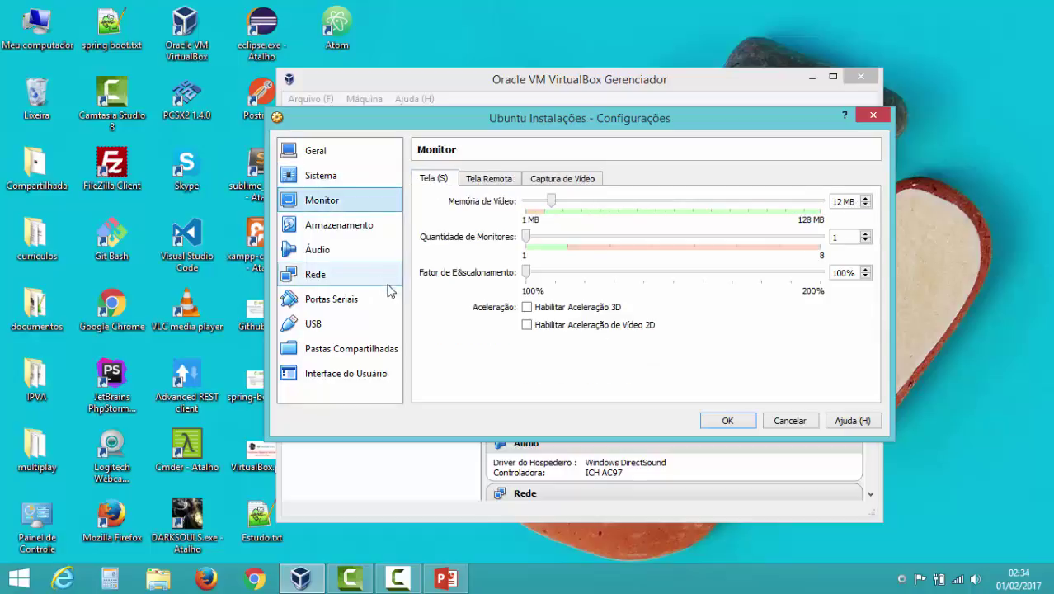
click(351, 274)
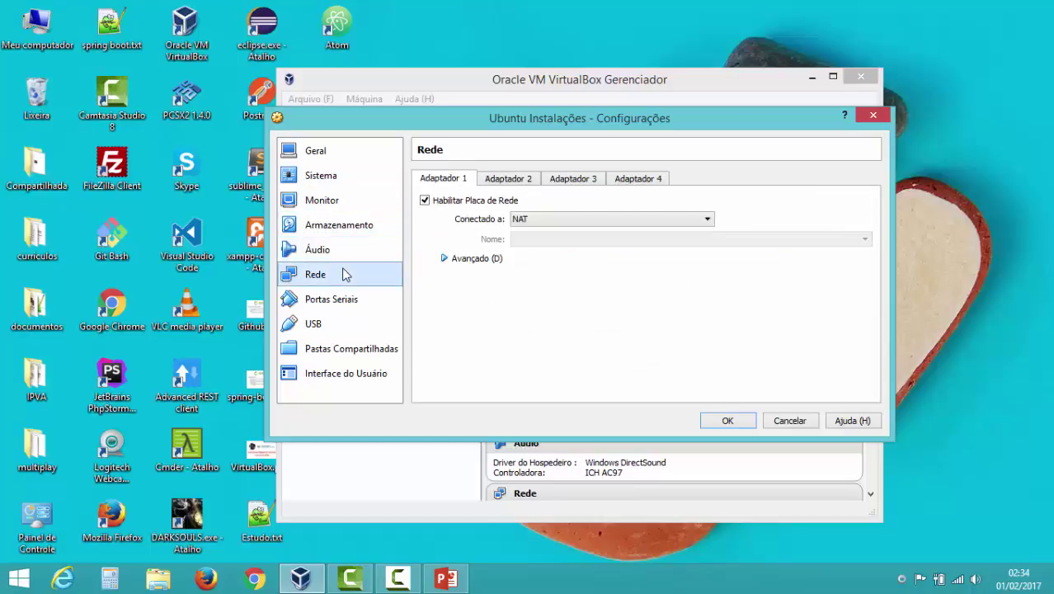
click(647, 219)
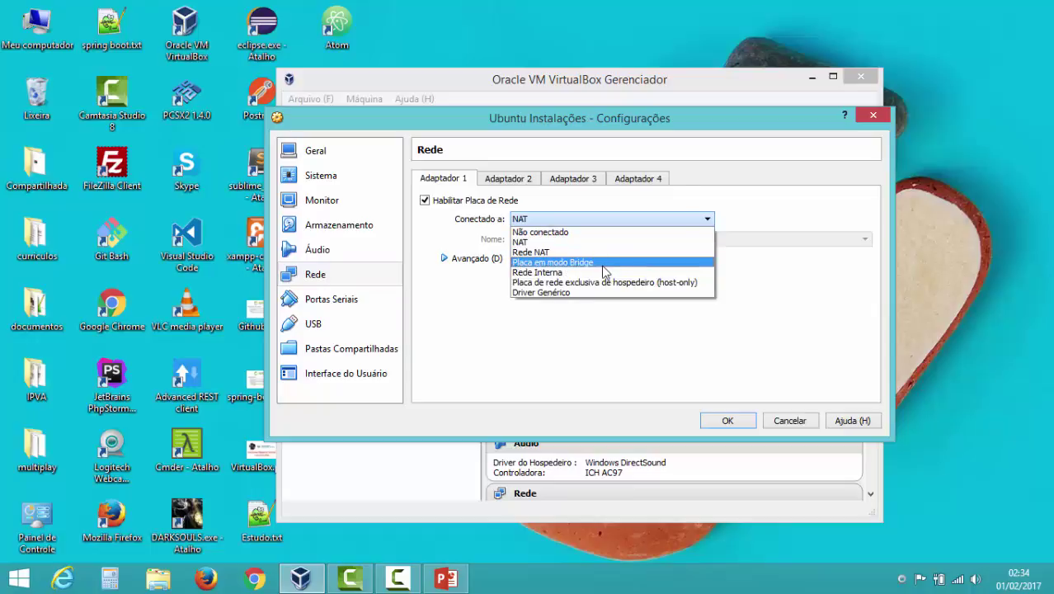
click(731, 213)
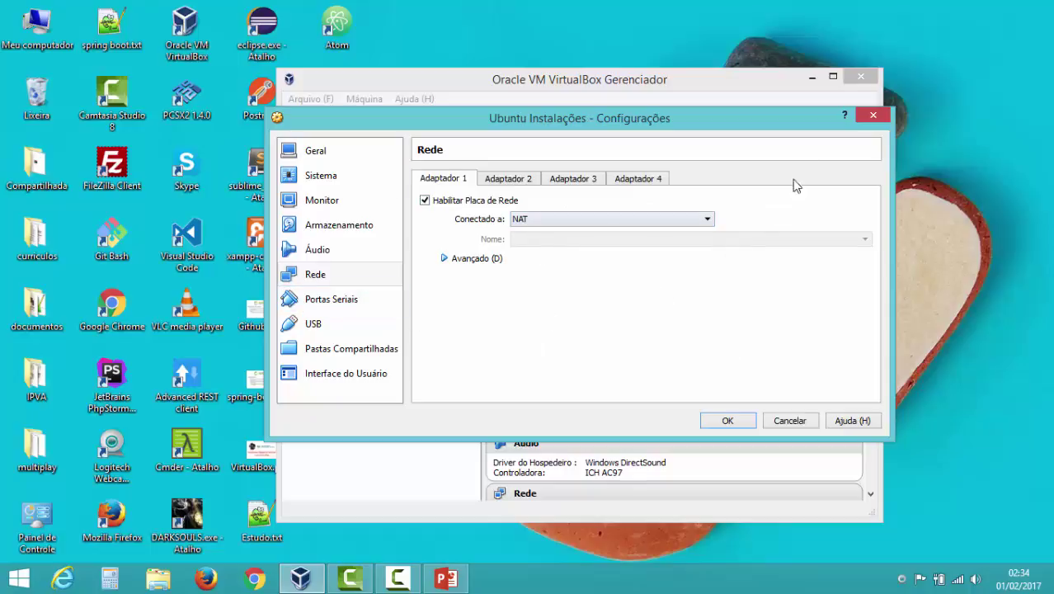
click(875, 118)
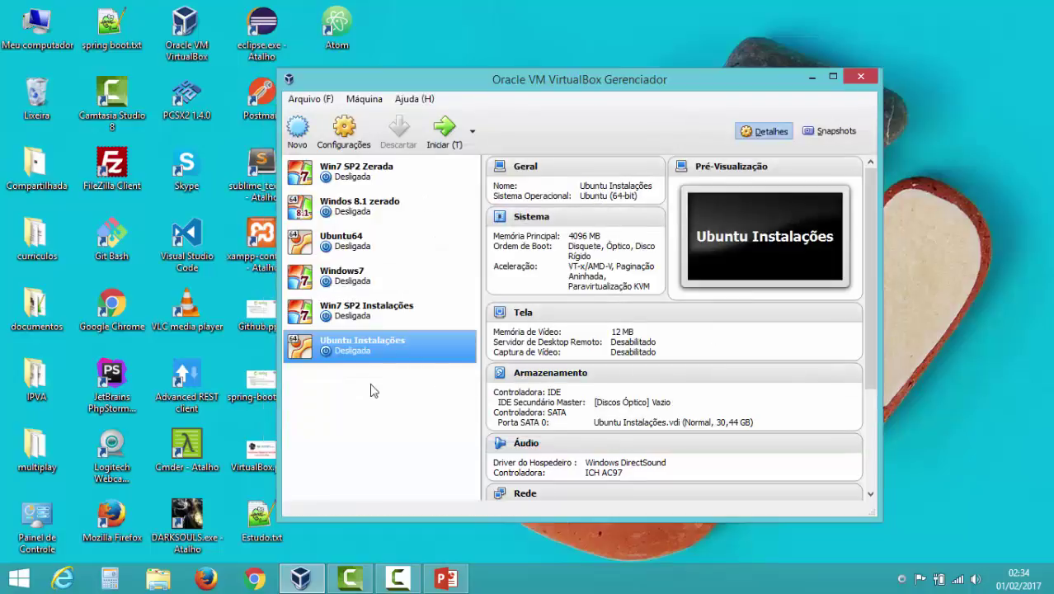
- Start the Ubuntu Instalações VM and open the file chooser to pick a boot disk image
click(441, 139)
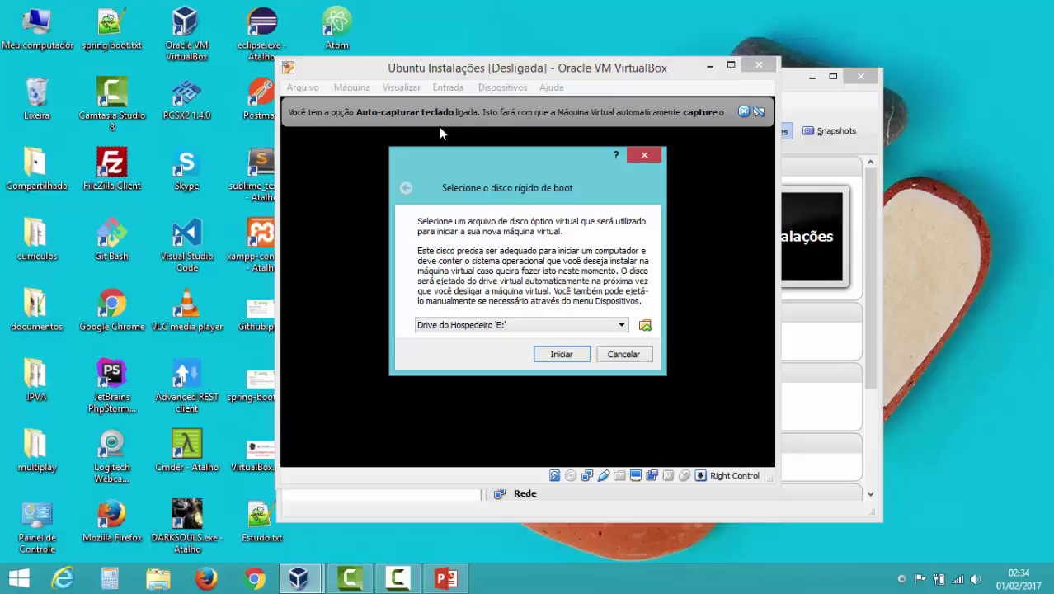
click(600, 330)
click(600, 329)
click(600, 328)
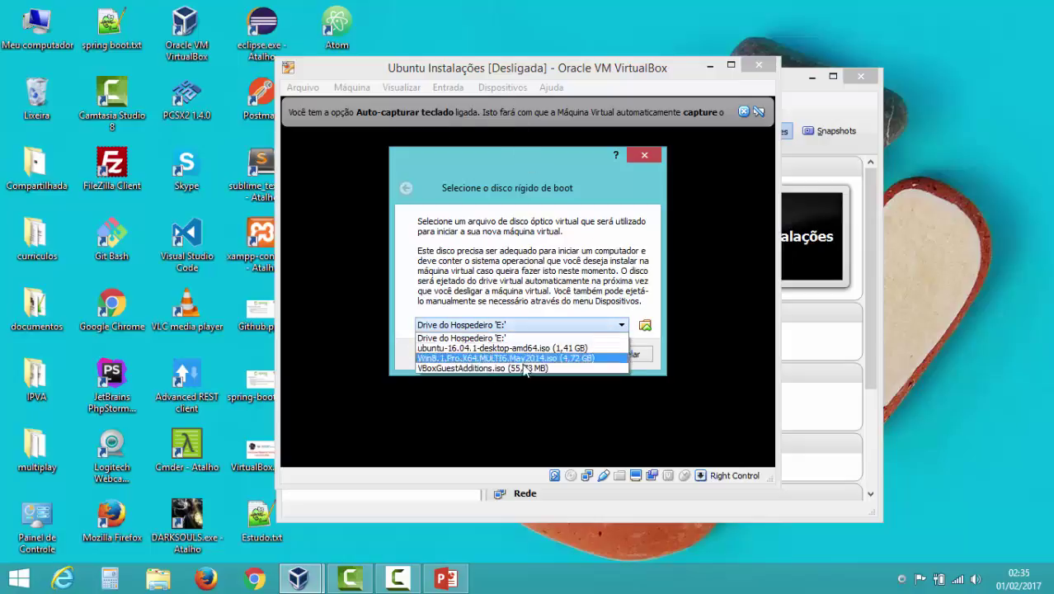
click(526, 326)
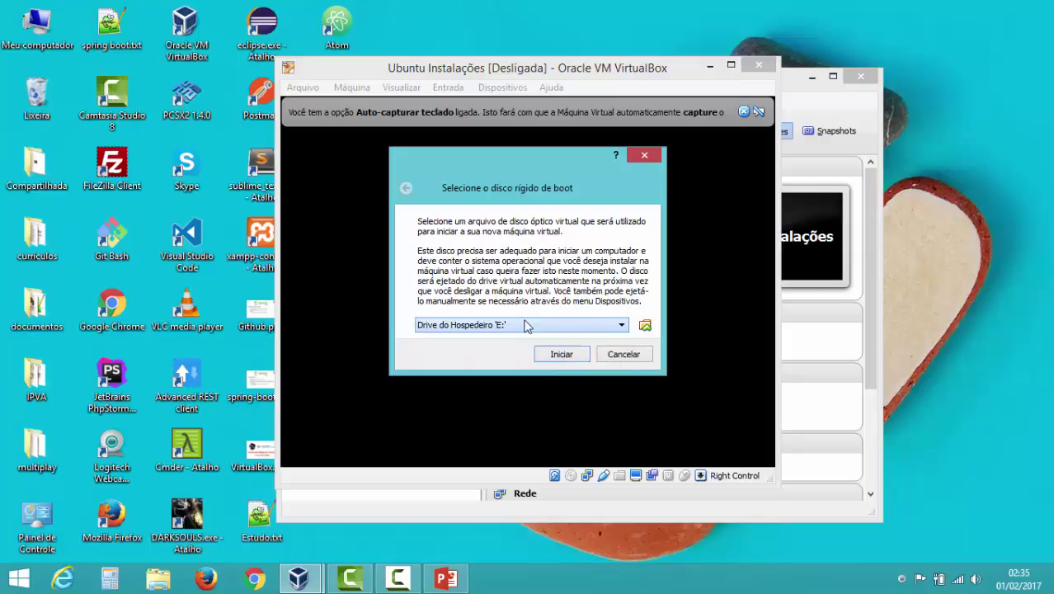
click(644, 327)
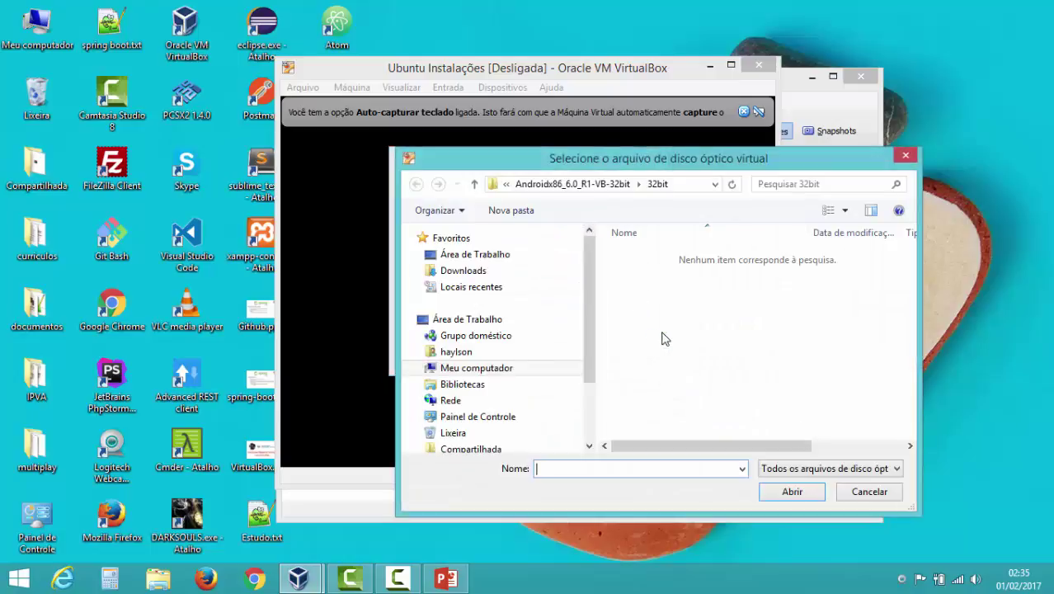
- Pick ubuntu-16.04.1-desktop-amd64.iso from C:\ambiente_desenvolvimento as the VM's boot disk
drag(705, 154, 634, 134)
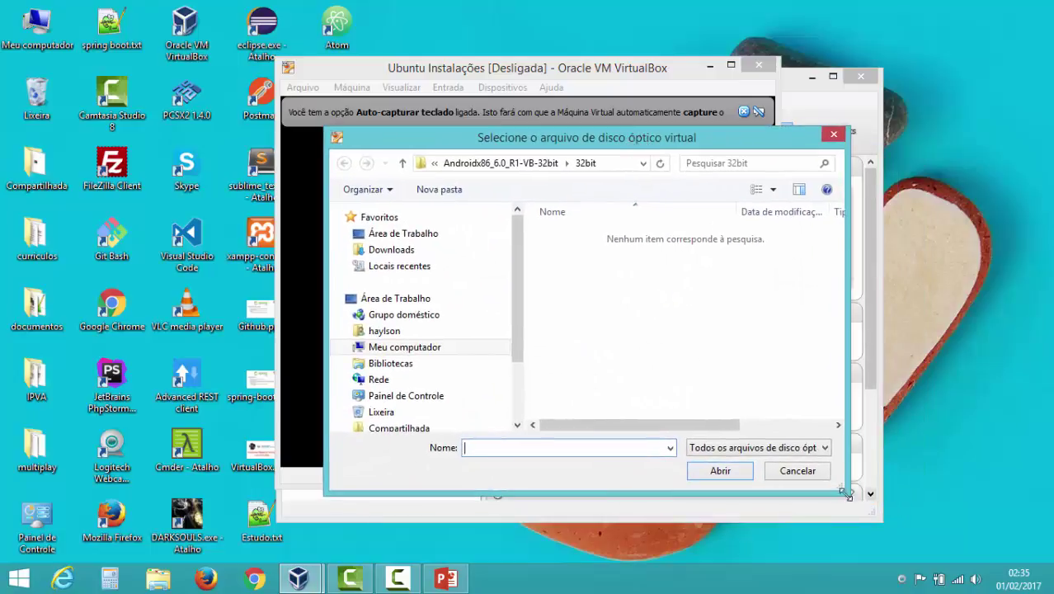
drag(848, 492, 1051, 549)
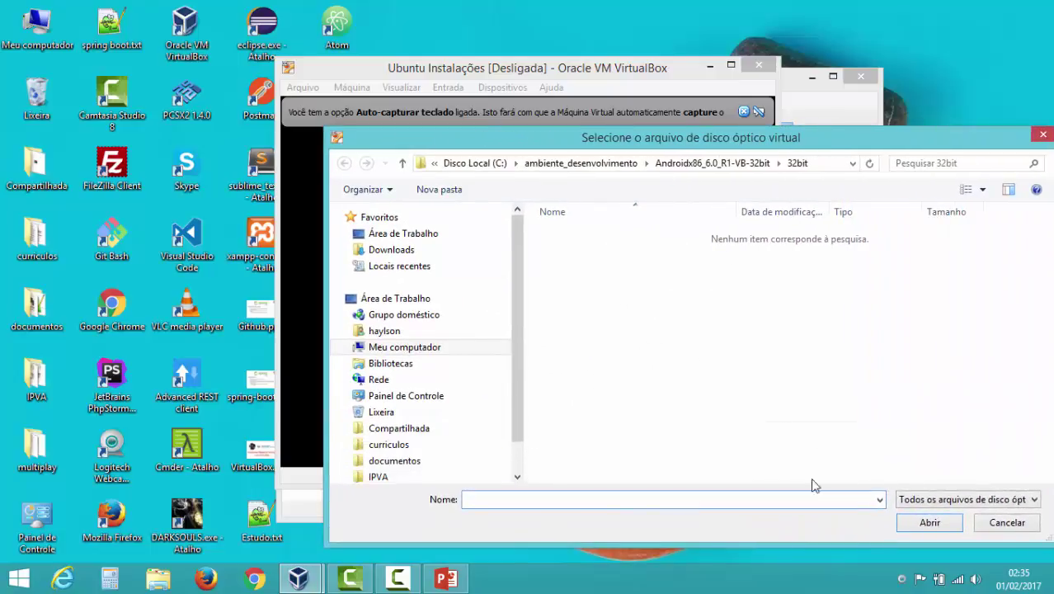
drag(513, 280, 520, 321)
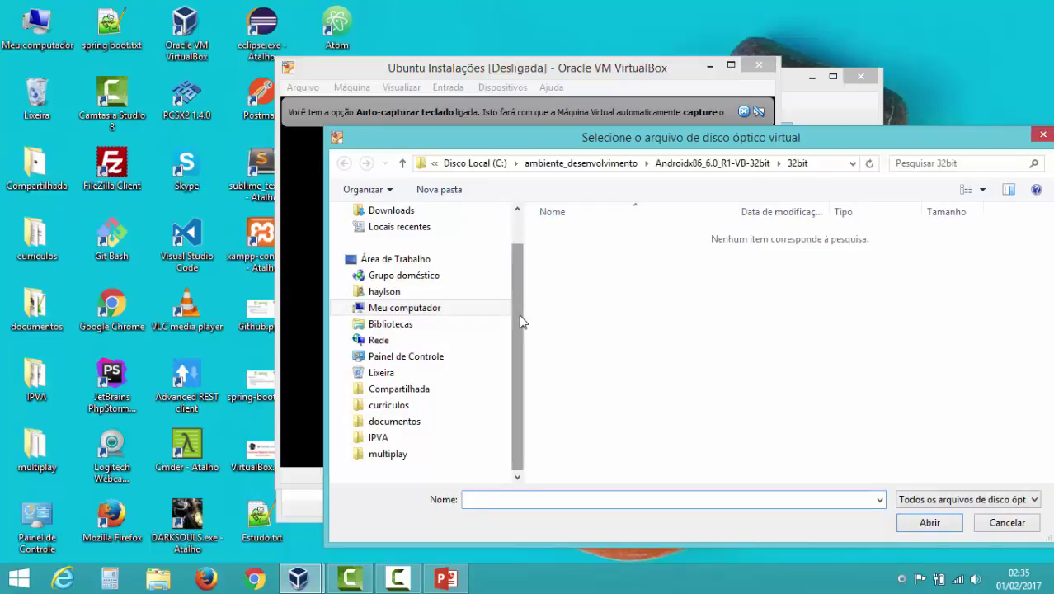
scroll(520, 305, up, 1)
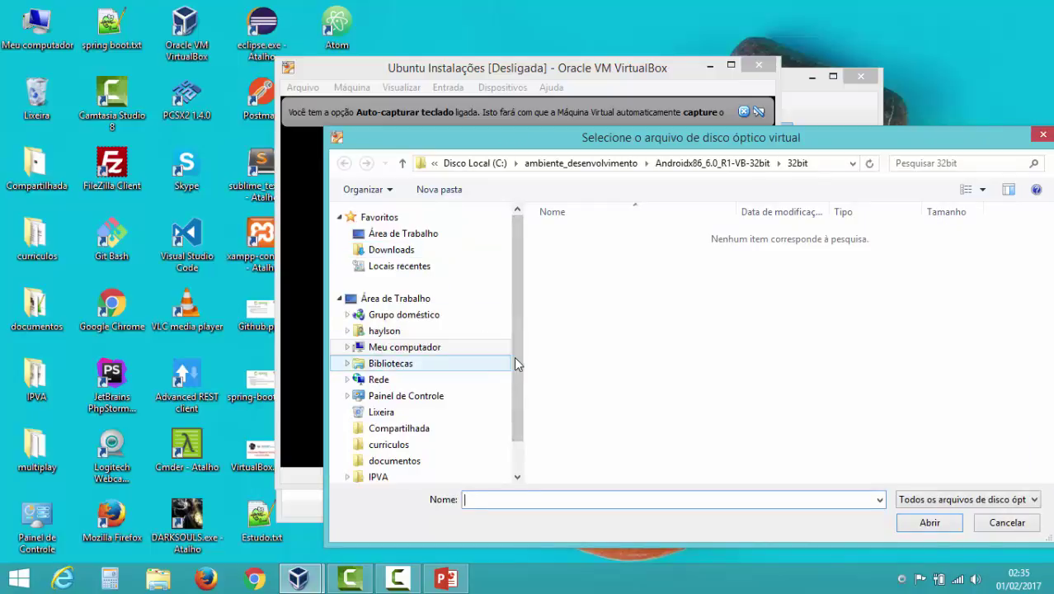
scroll(514, 356, down, 1)
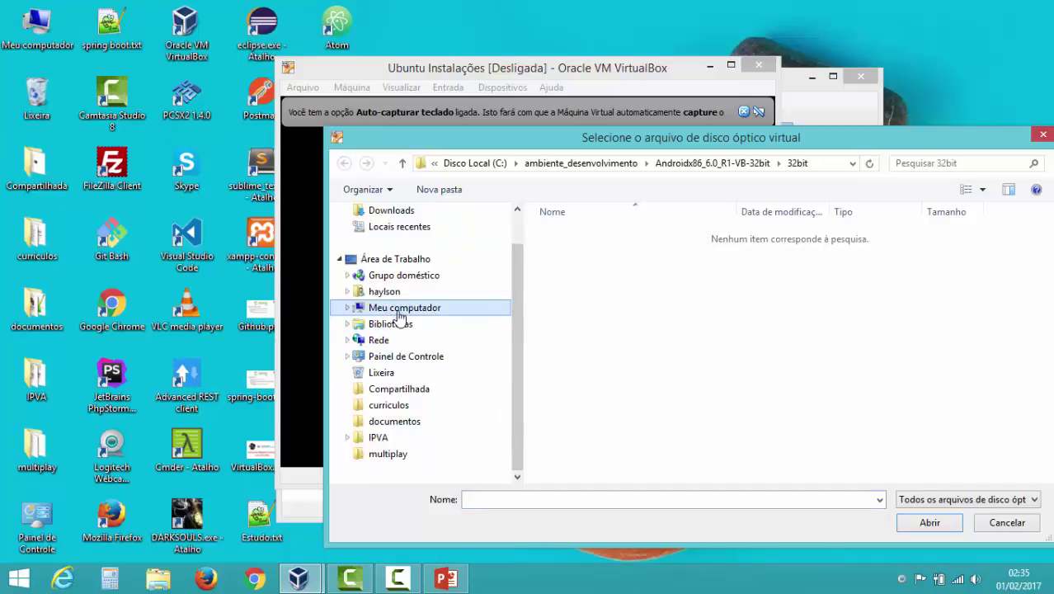
click(399, 308)
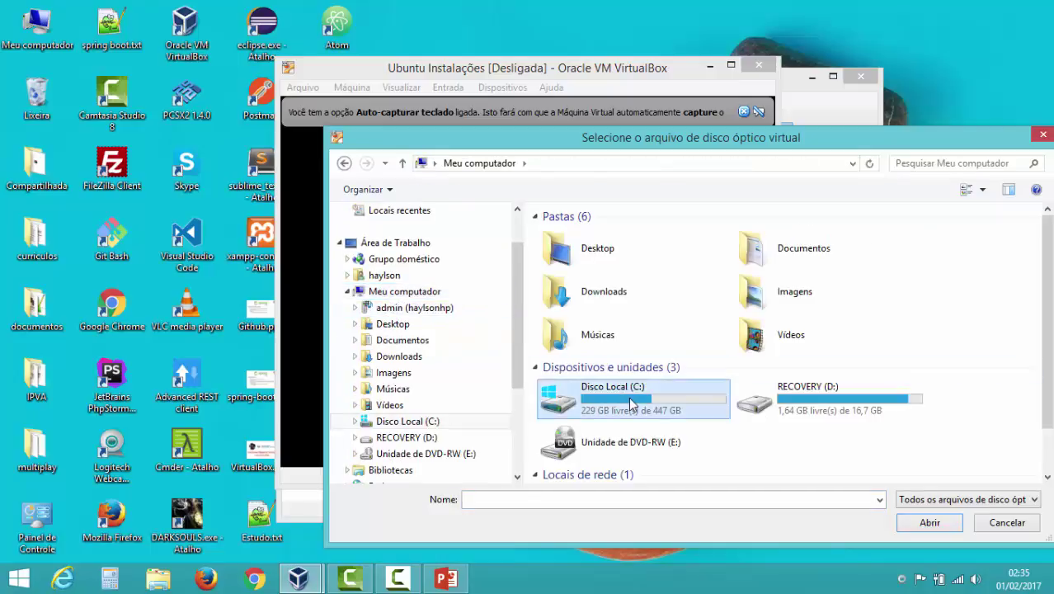
double_click(631, 402)
double_click(608, 246)
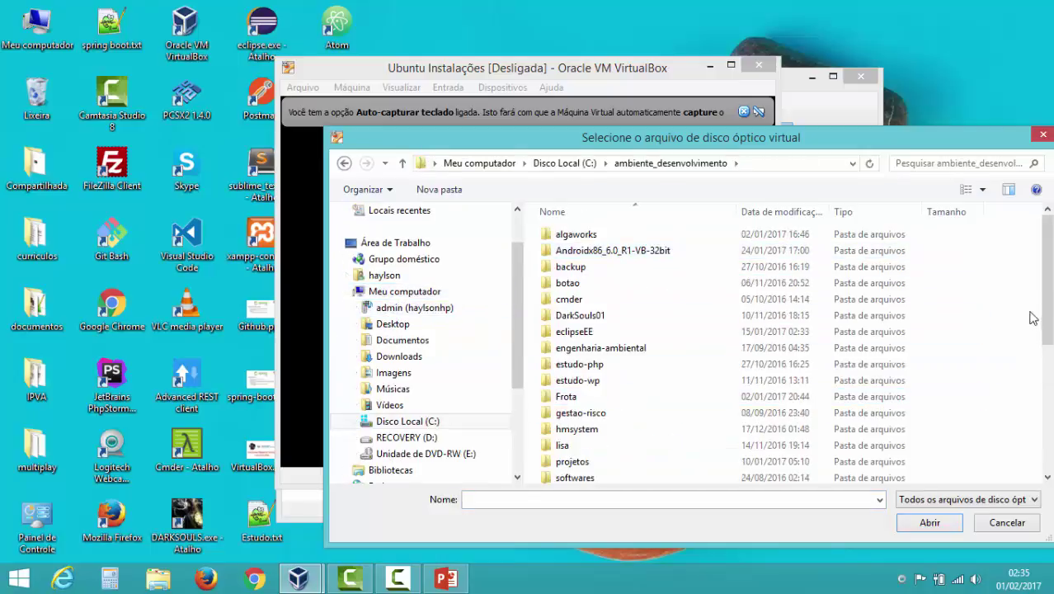
drag(1048, 280, 1048, 408)
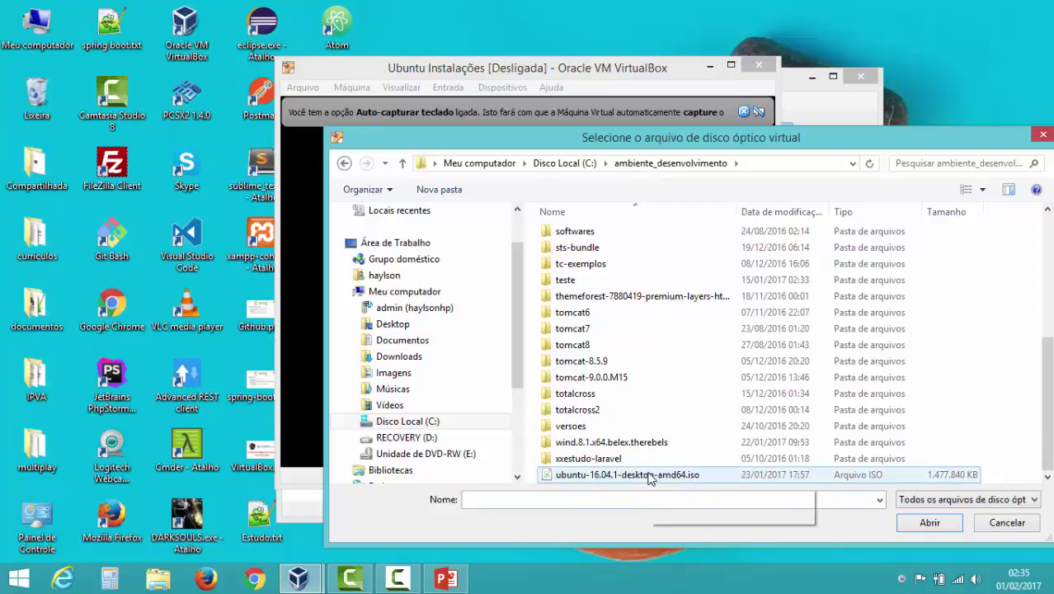
double_click(653, 475)
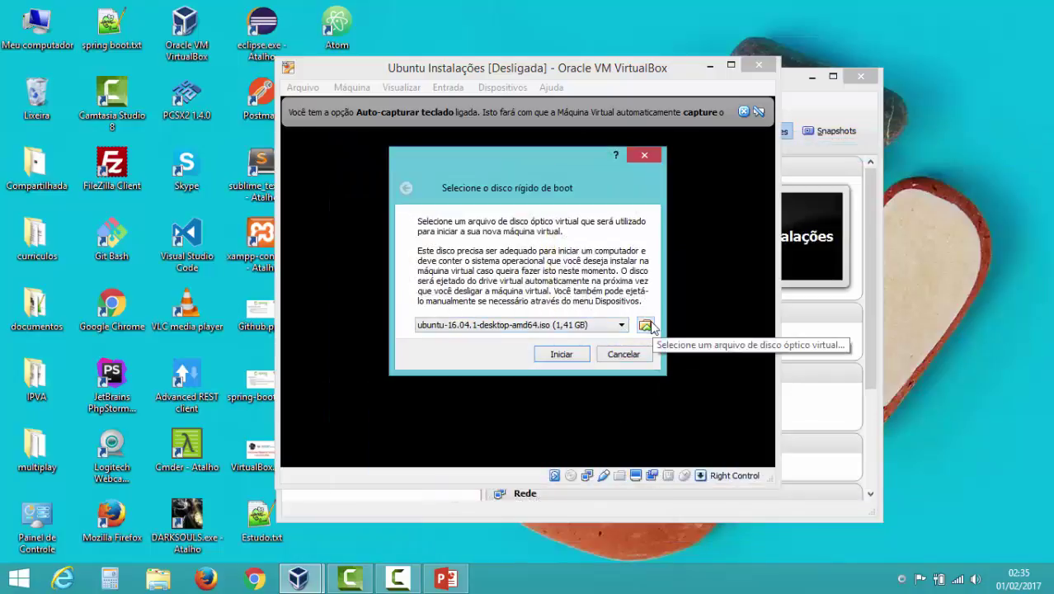
- Start the VM from the ISO, maximize its window and dismiss the keyboard and mouse notices
click(561, 355)
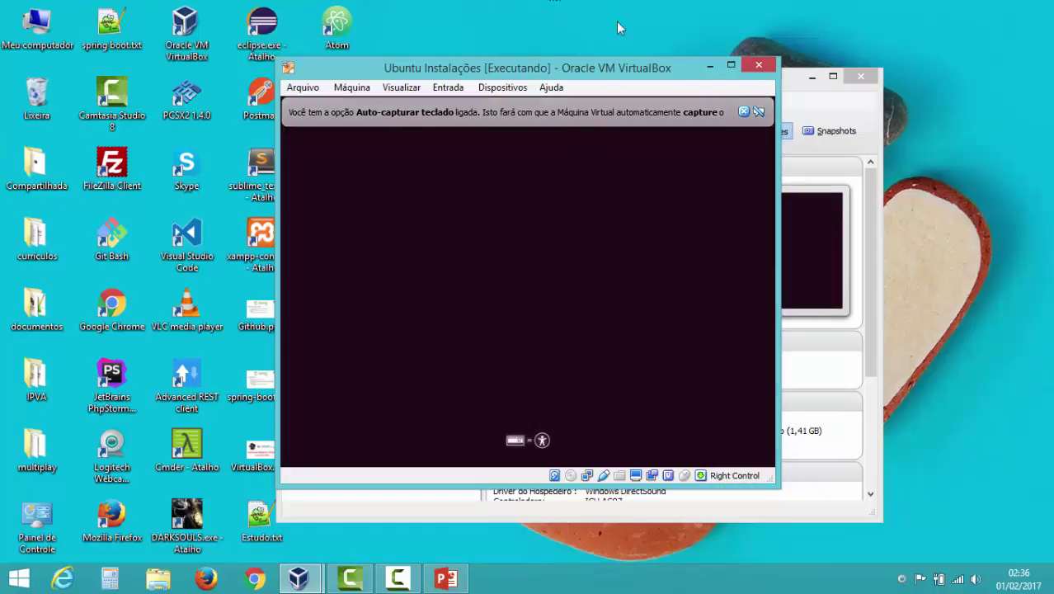
click(730, 65)
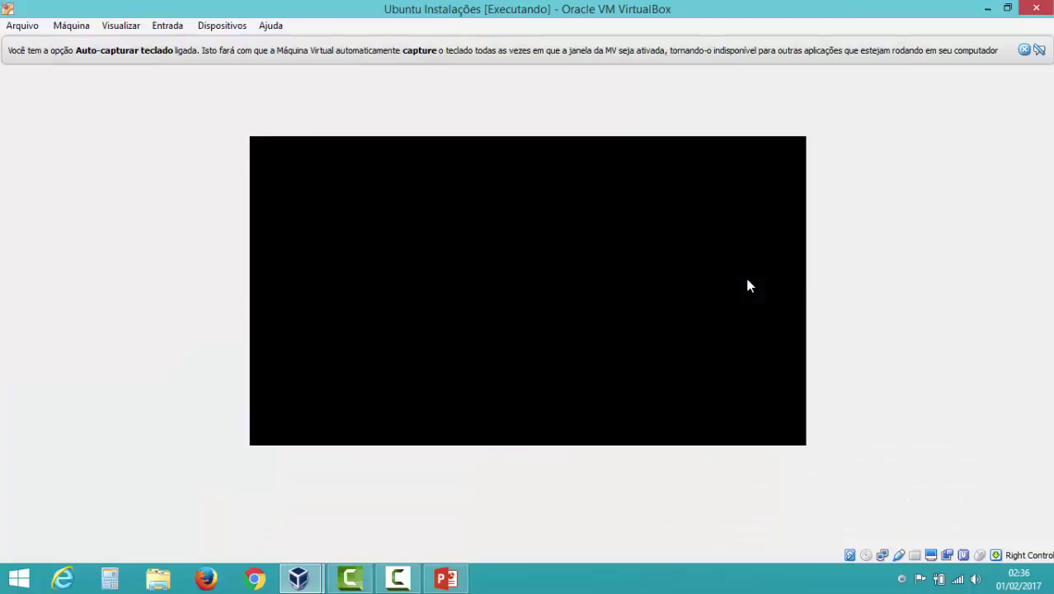
click(1024, 51)
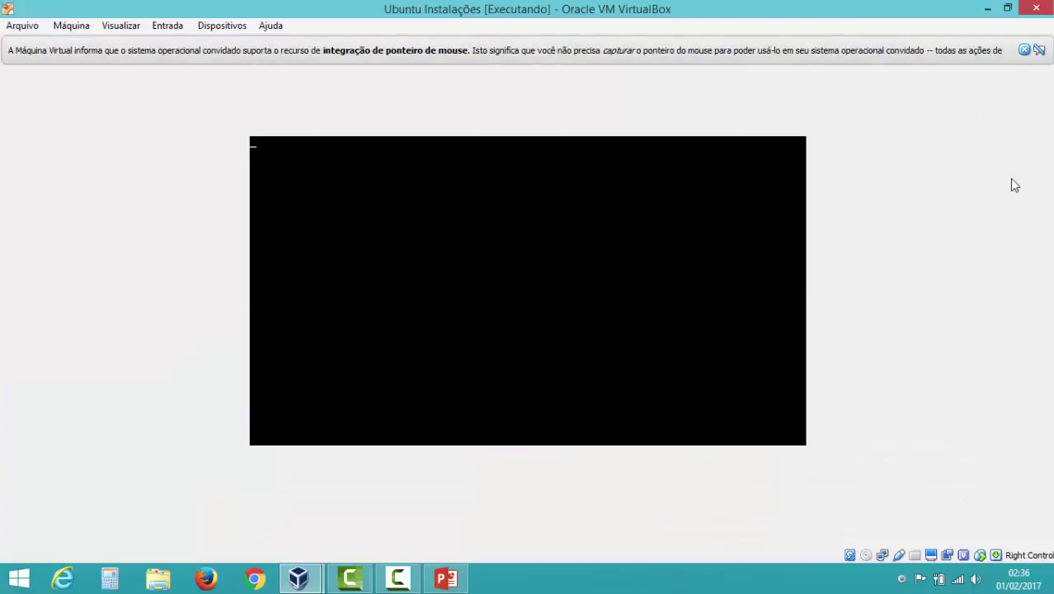
click(1024, 50)
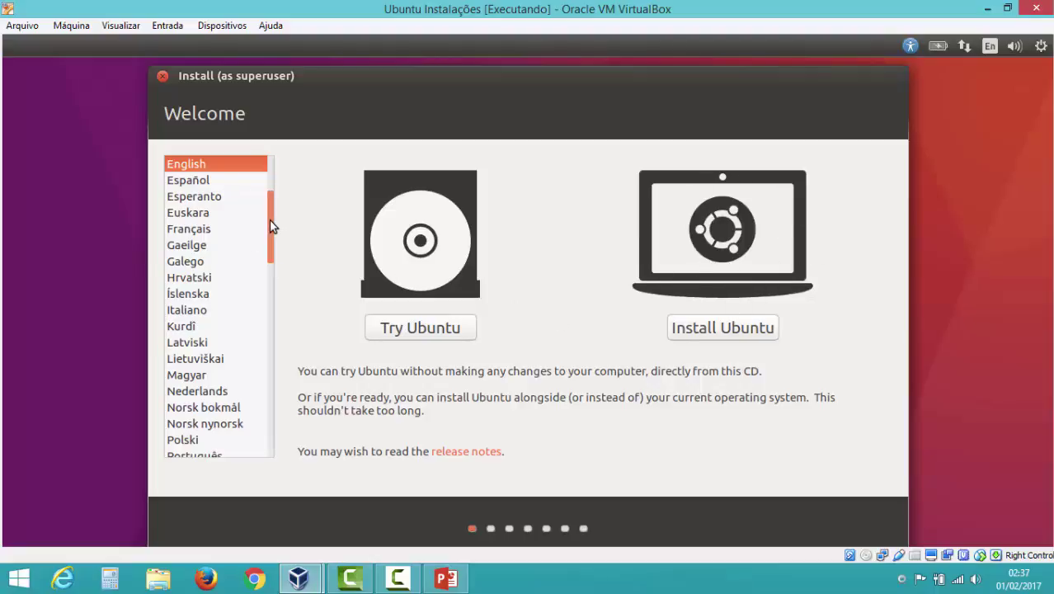
- Switch the installer language to Português do Brasil and choose Instalar o Ubuntu
drag(269, 220, 277, 265)
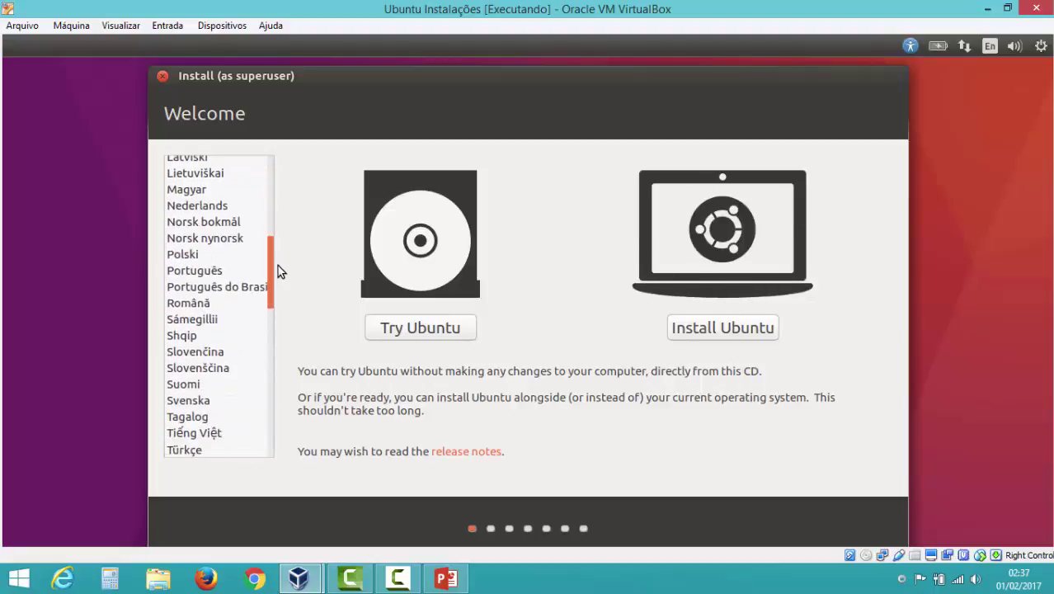
click(237, 286)
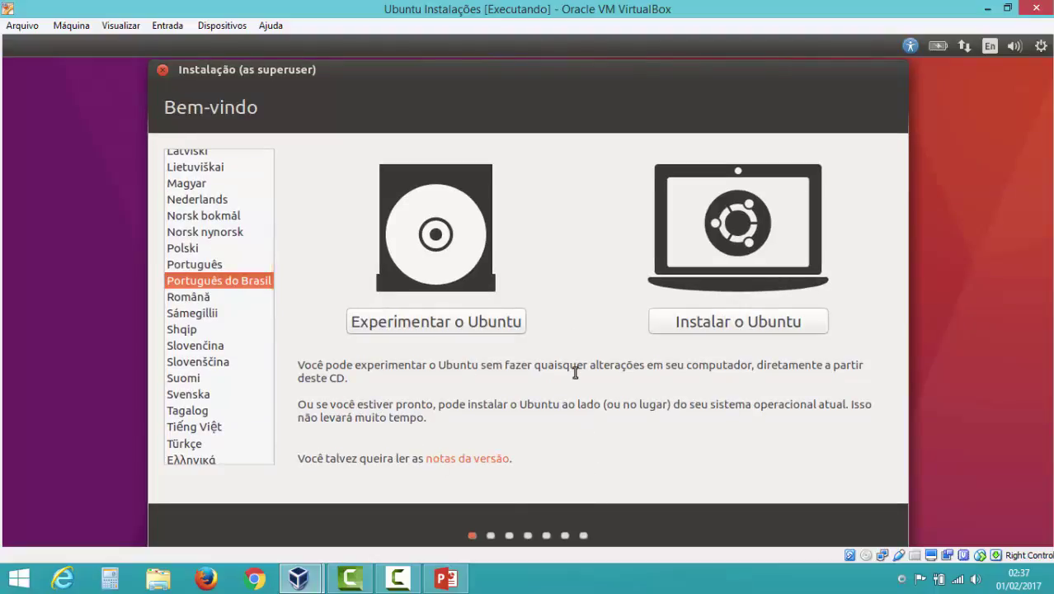
click(742, 327)
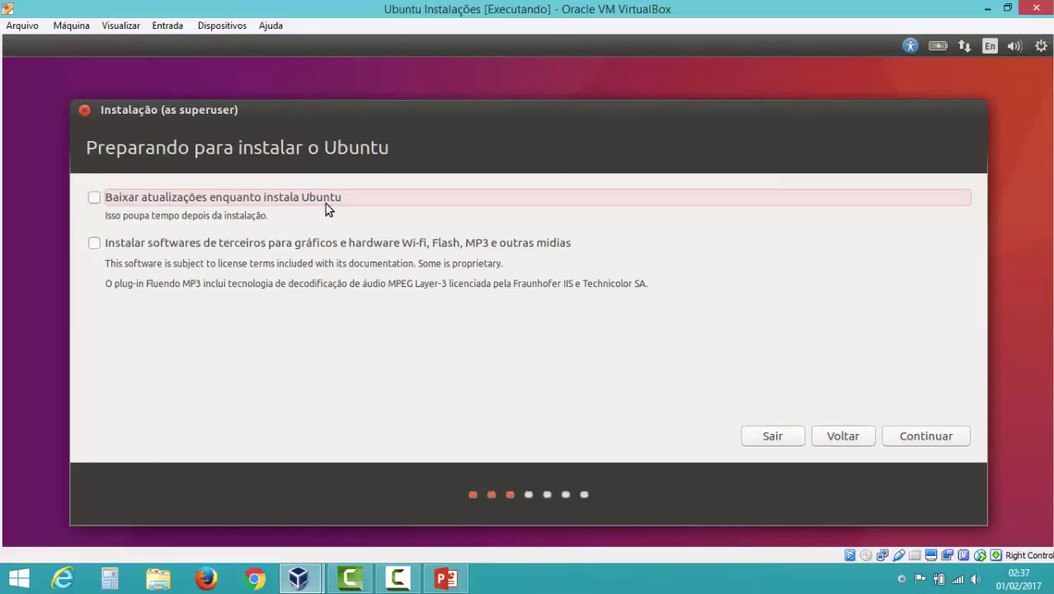
- Enable downloading updates during installation, erase the whole disk for Ubuntu and confirm the partition changes
click(94, 200)
drag(437, 262, 497, 283)
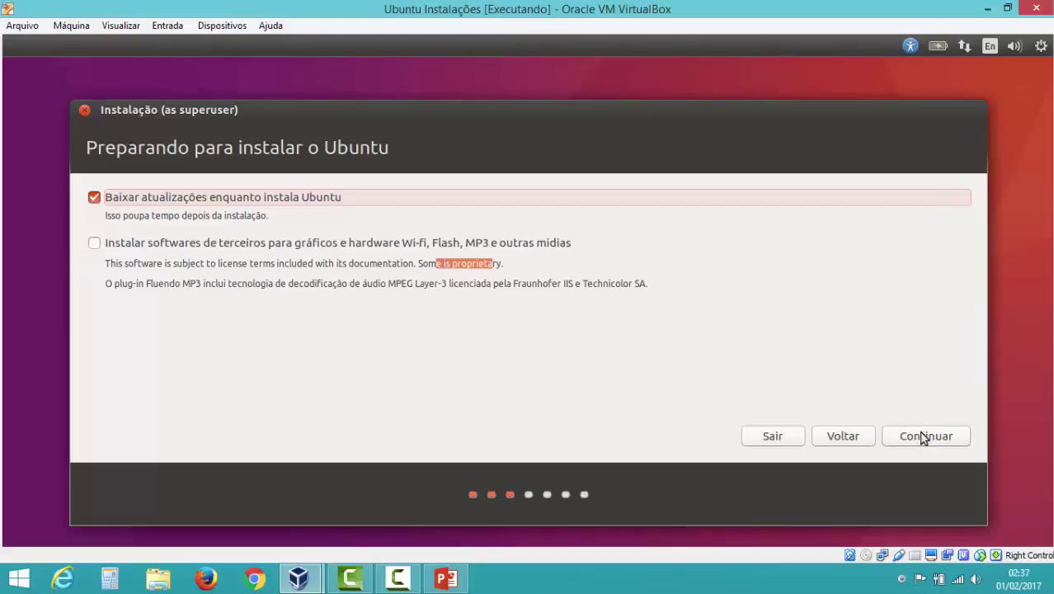
click(924, 437)
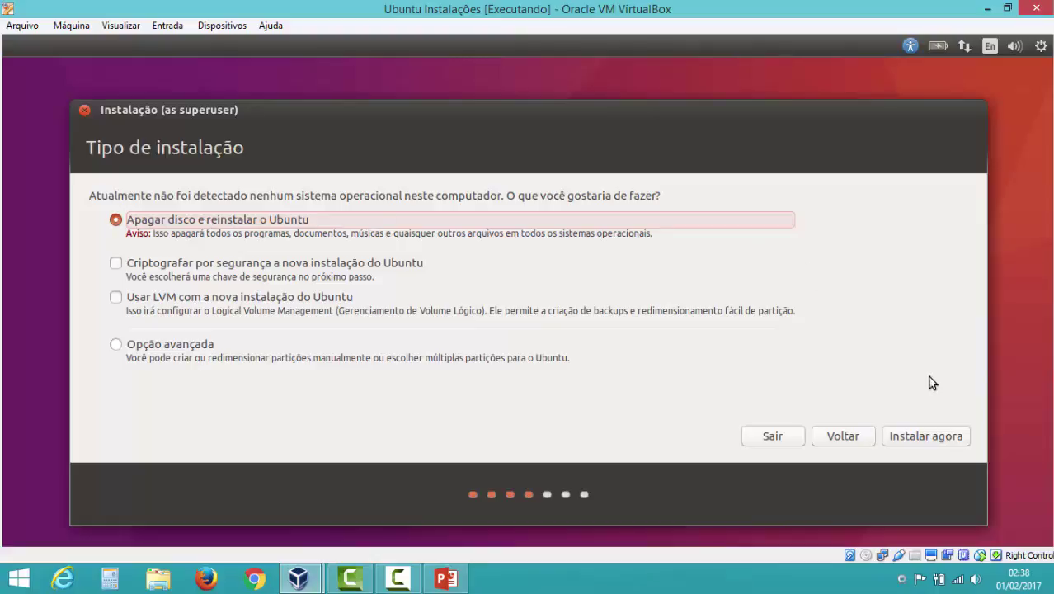
click(931, 437)
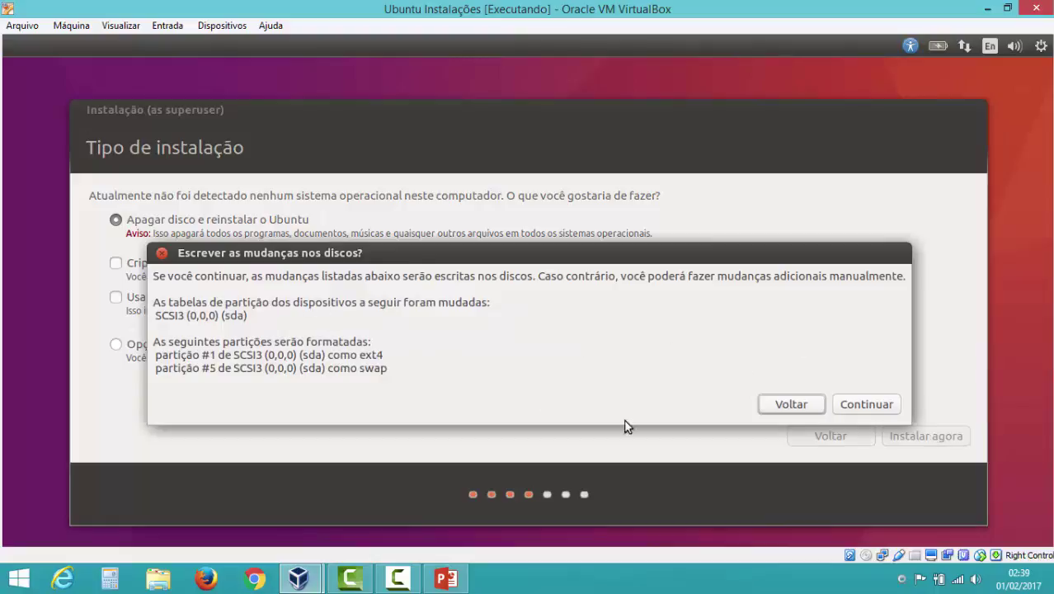
click(858, 408)
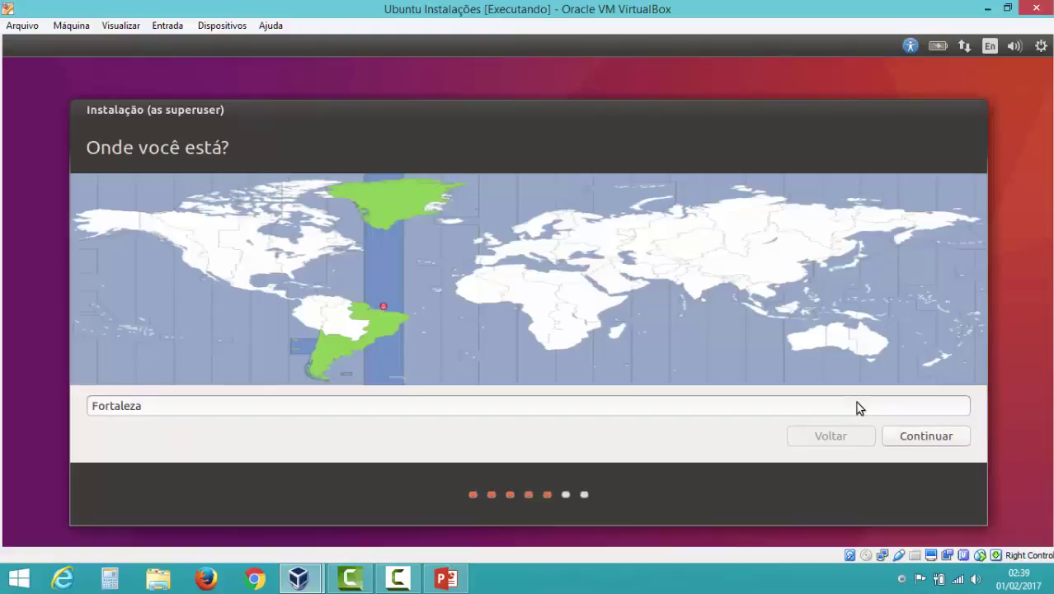
- Try several cities on the map, settle on Fortaleza as the location and continue
click(378, 338)
click(342, 348)
click(376, 340)
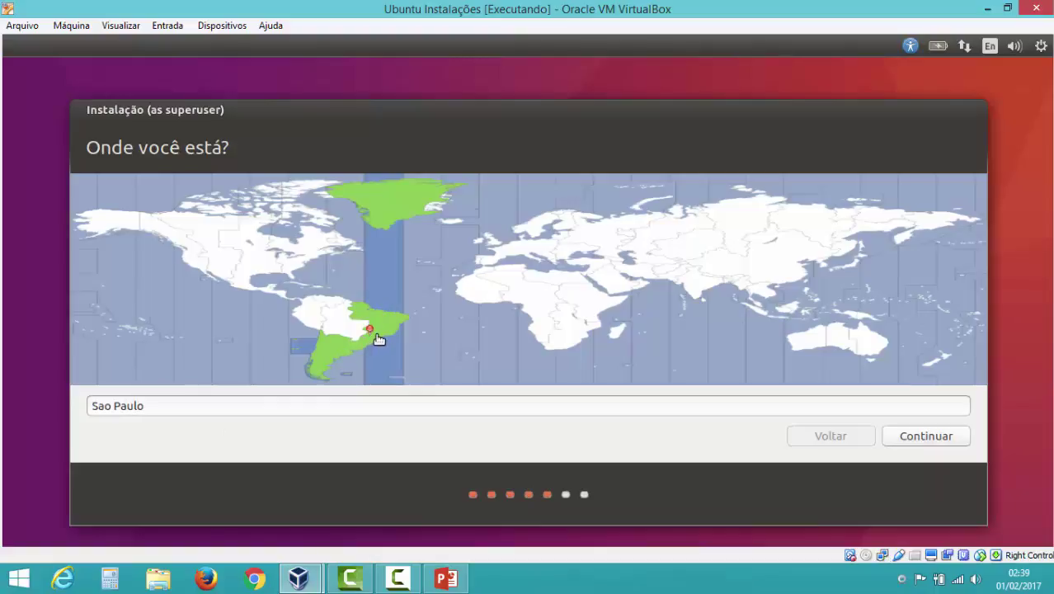
click(377, 317)
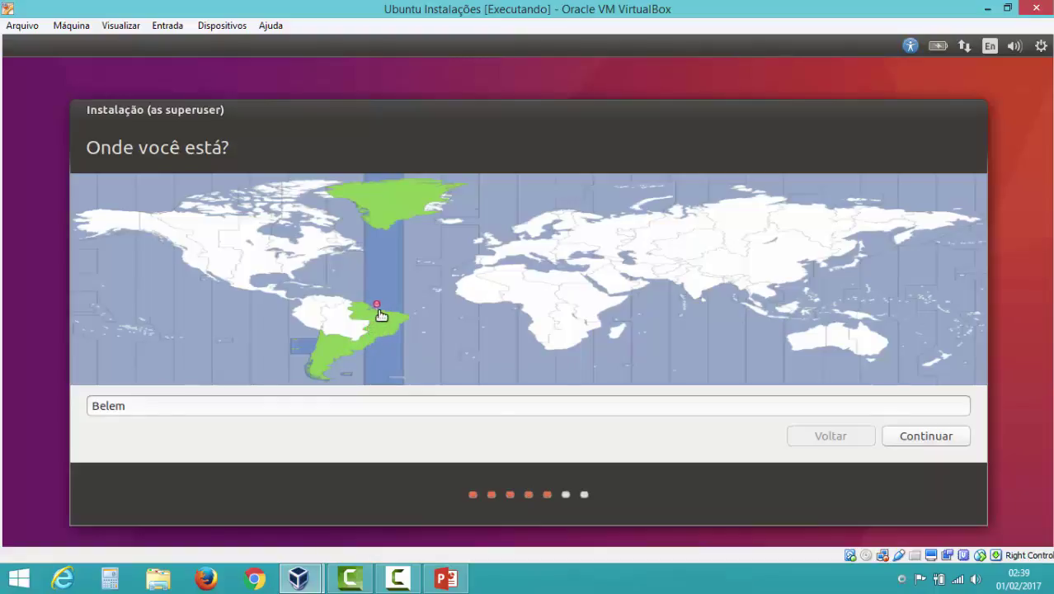
click(387, 312)
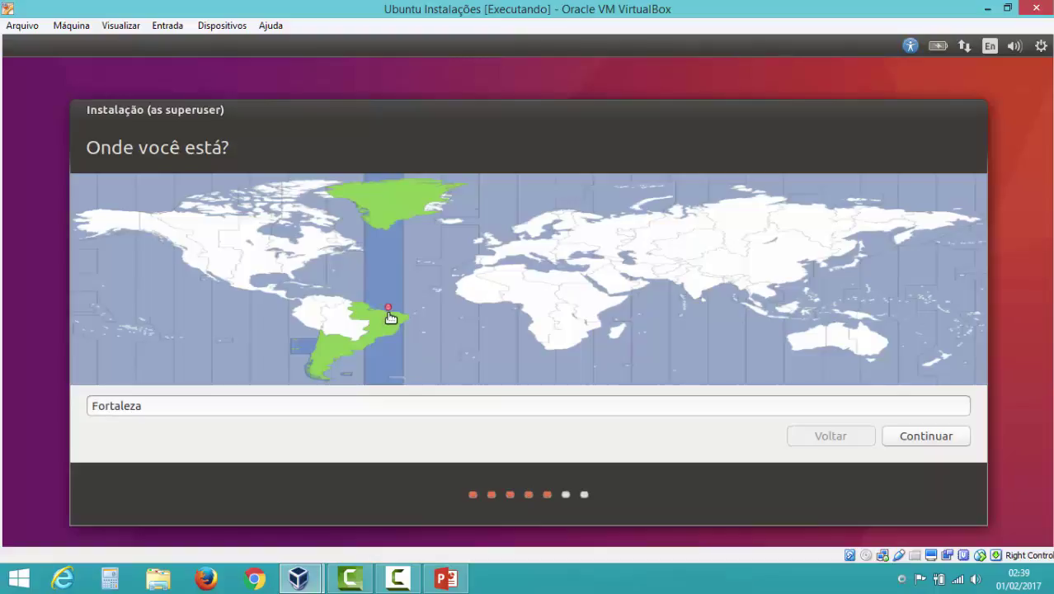
click(938, 439)
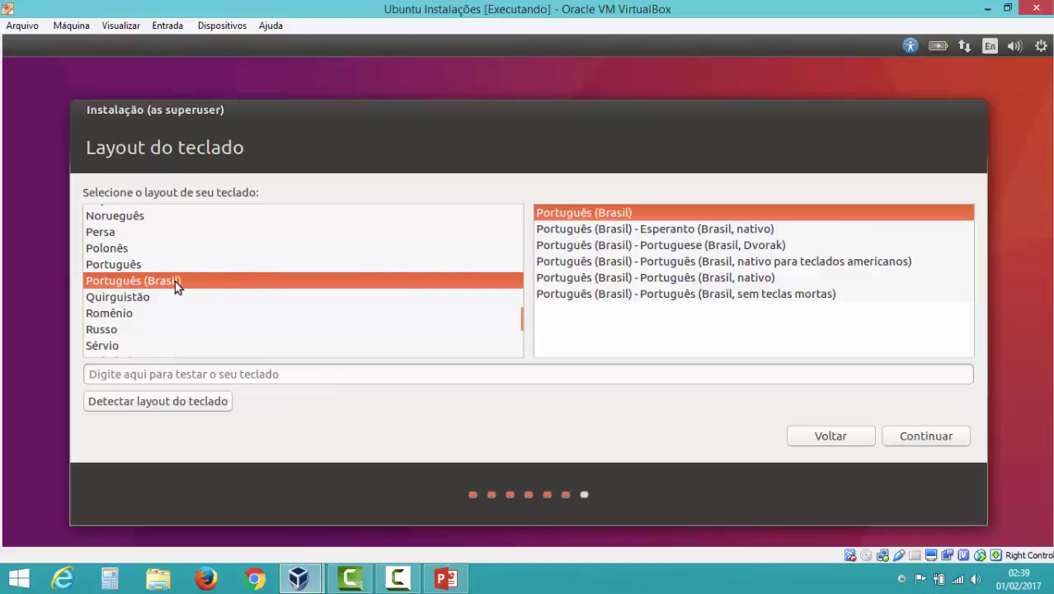
click(348, 369)
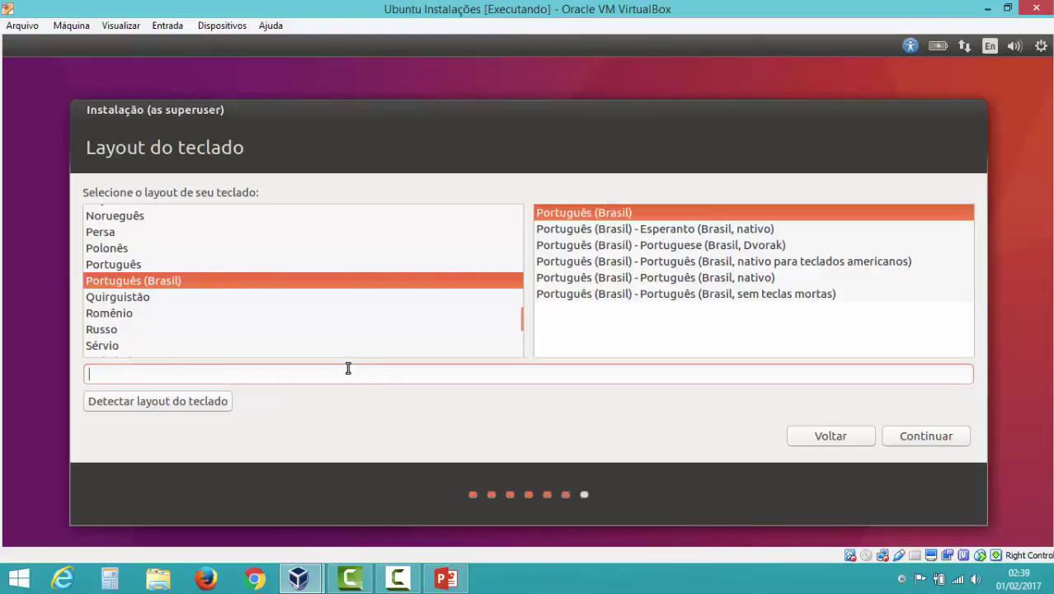
text(çççááá)
key(BackSpace)
key(BackSpace)
key(BackSpace)
key(BackSpace)
key(BackSpace)
key(BackSpace)
- Accept the keyboard layout, enter the user's name and set the computer name to ubuntu-mv
click(928, 434)
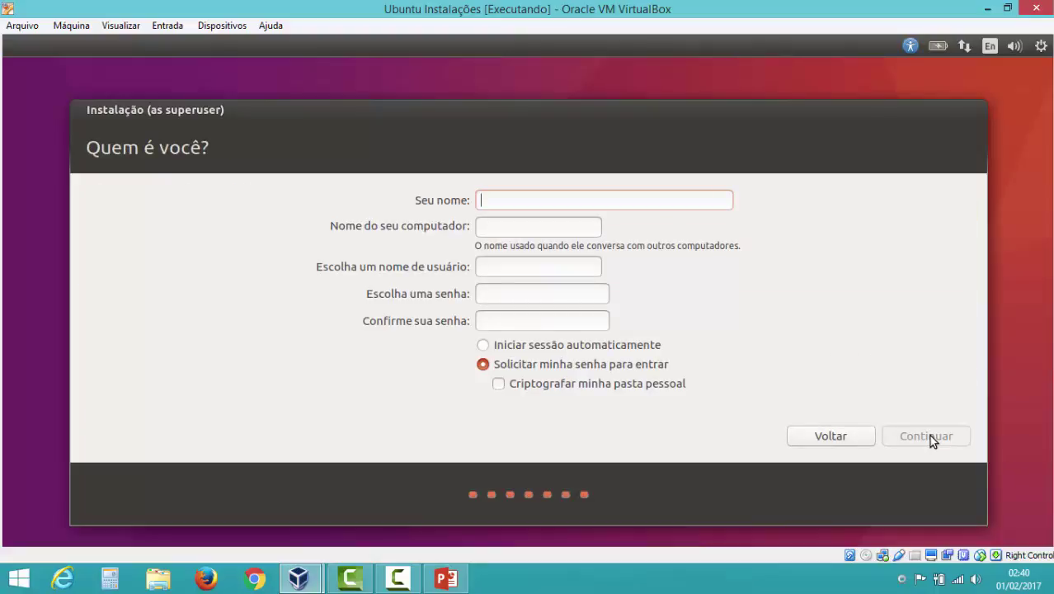
text(Haylson)
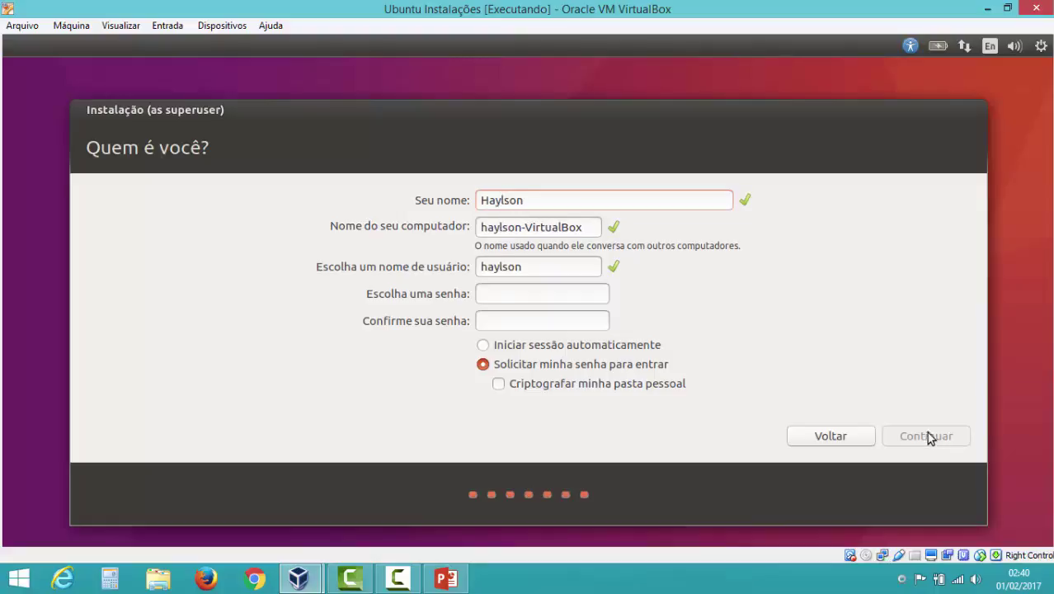
drag(588, 228, 411, 238)
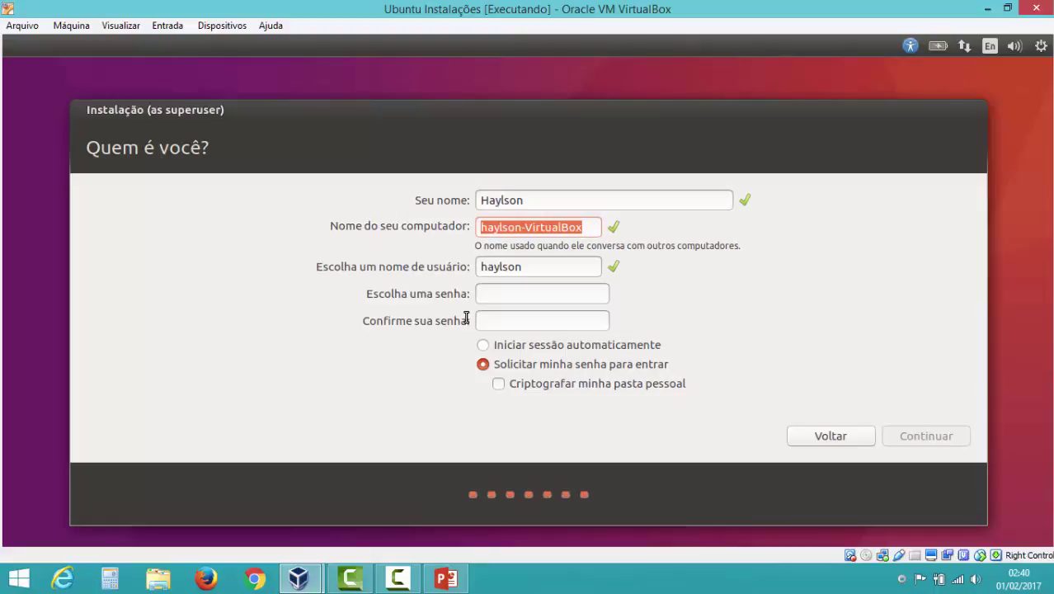
text(ubun)
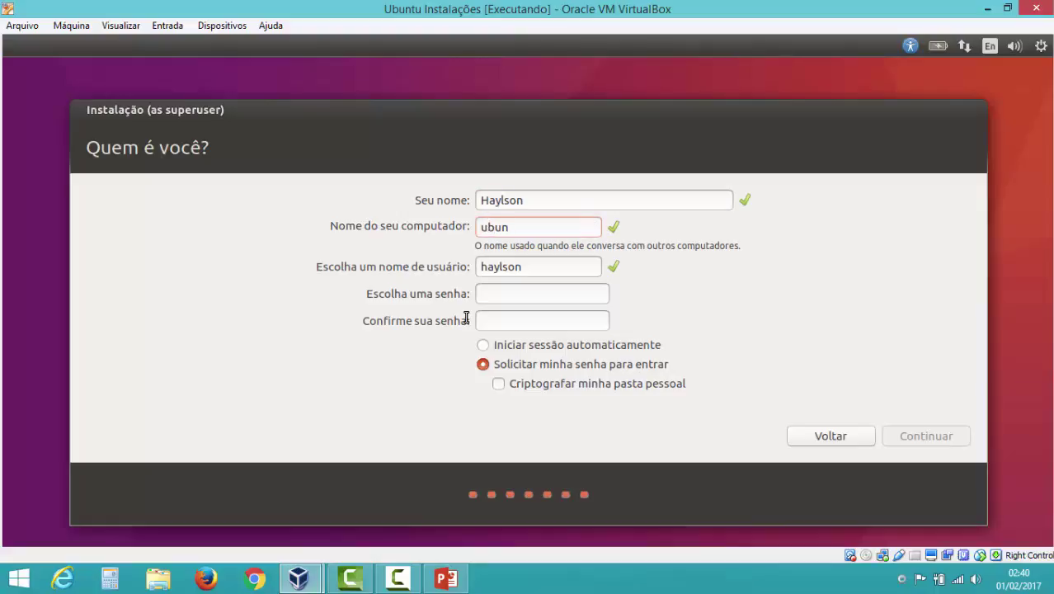
text(tu)
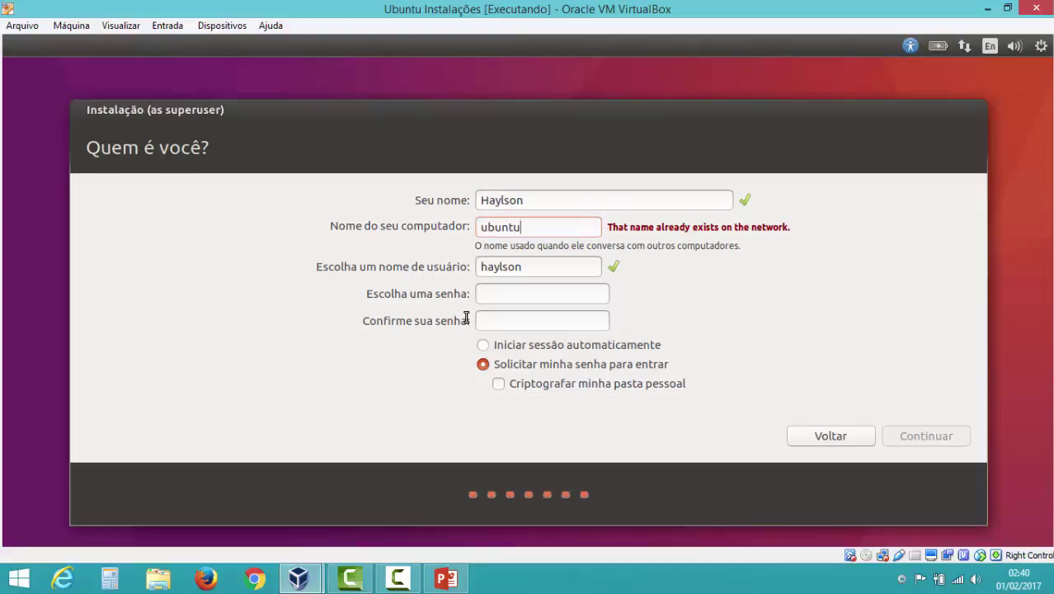
text(-)
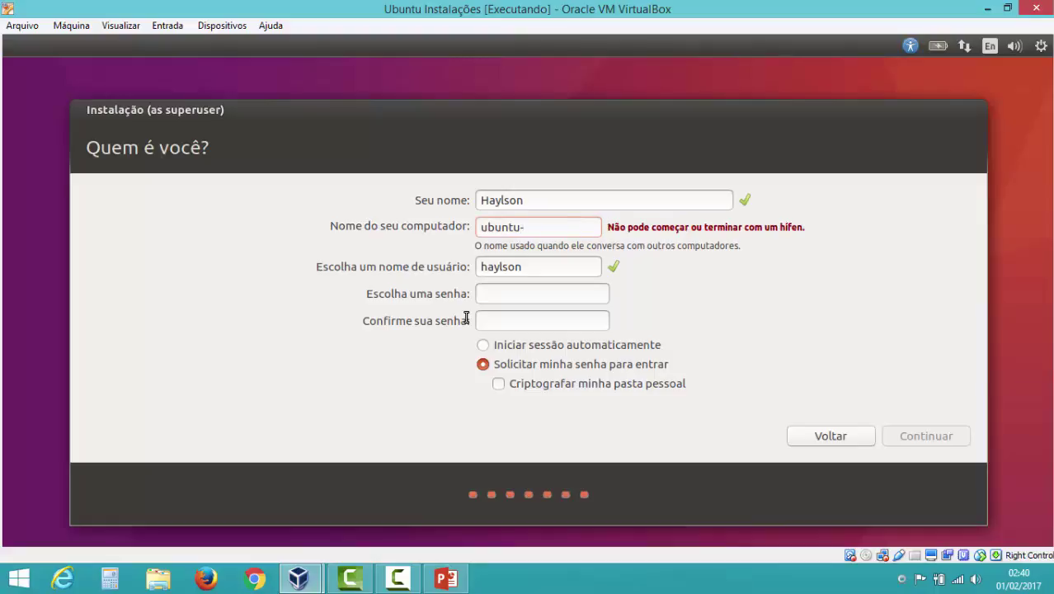
text(mv)
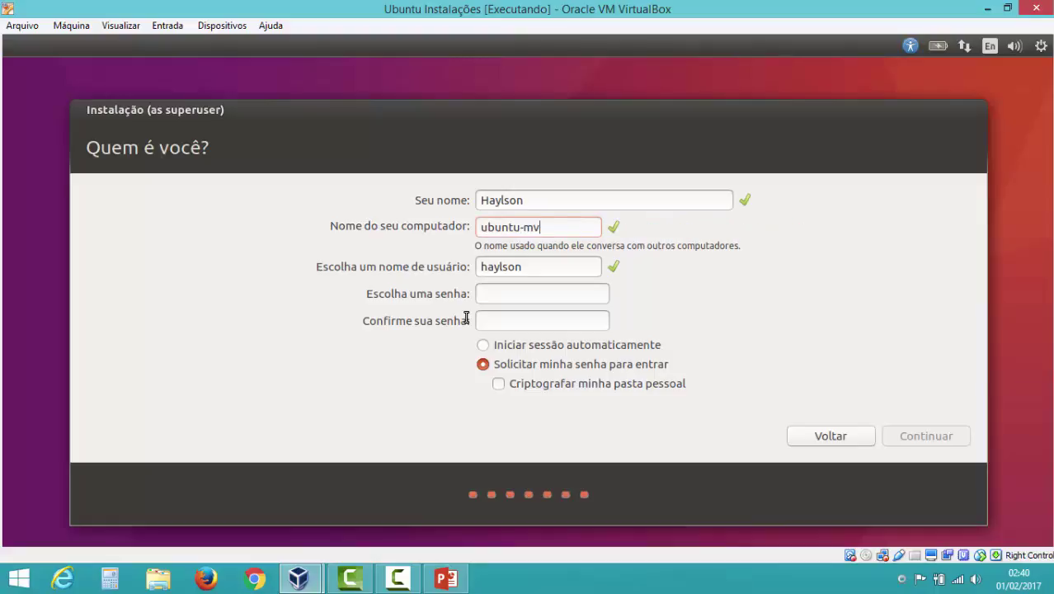
- Enter and confirm the account password, require it at login, and continue the installation
click(548, 264)
click(550, 295)
text(123)
key(BackSpace)
key(BackSpace)
key(BackSpace)
text(1234567)
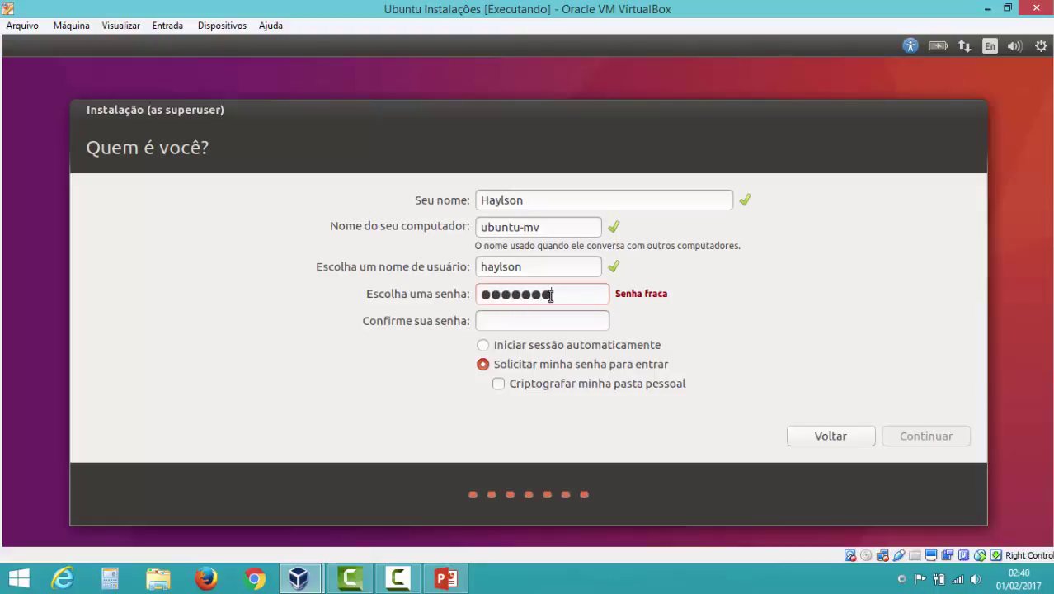
key(Tab)
text(•••••)
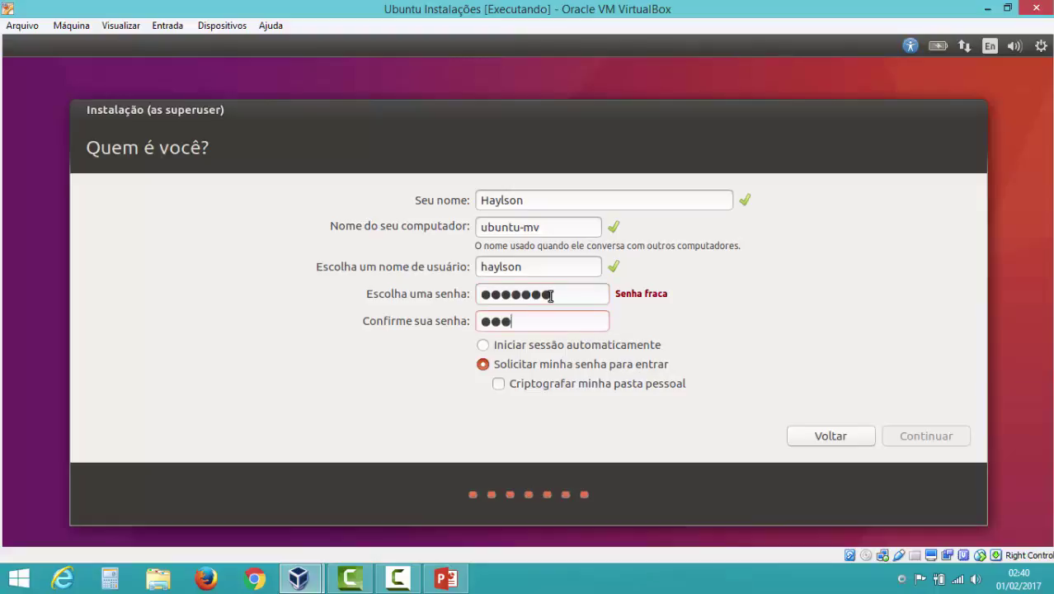
text(••)
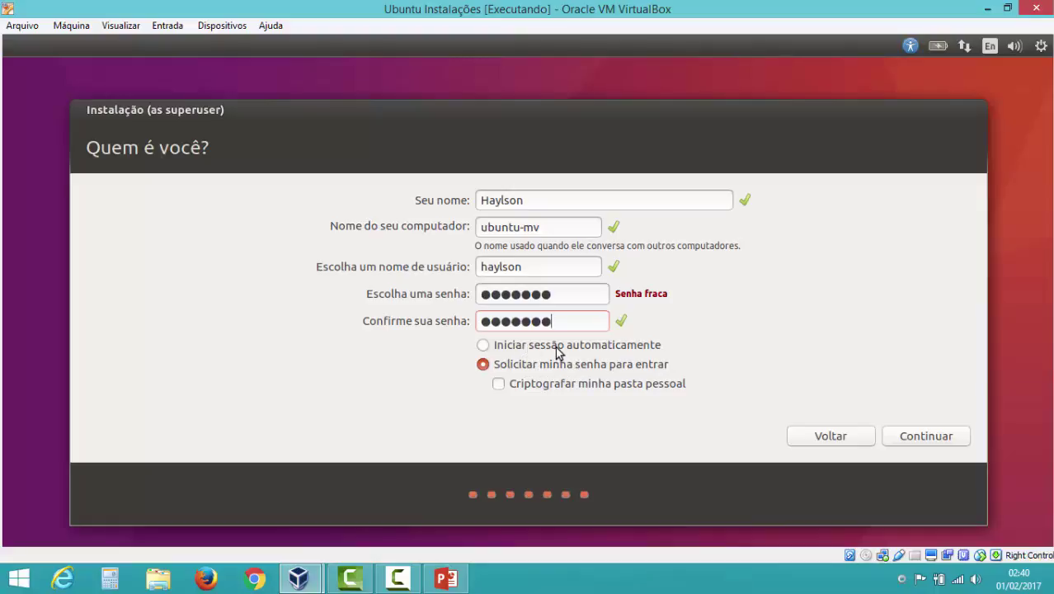
click(515, 368)
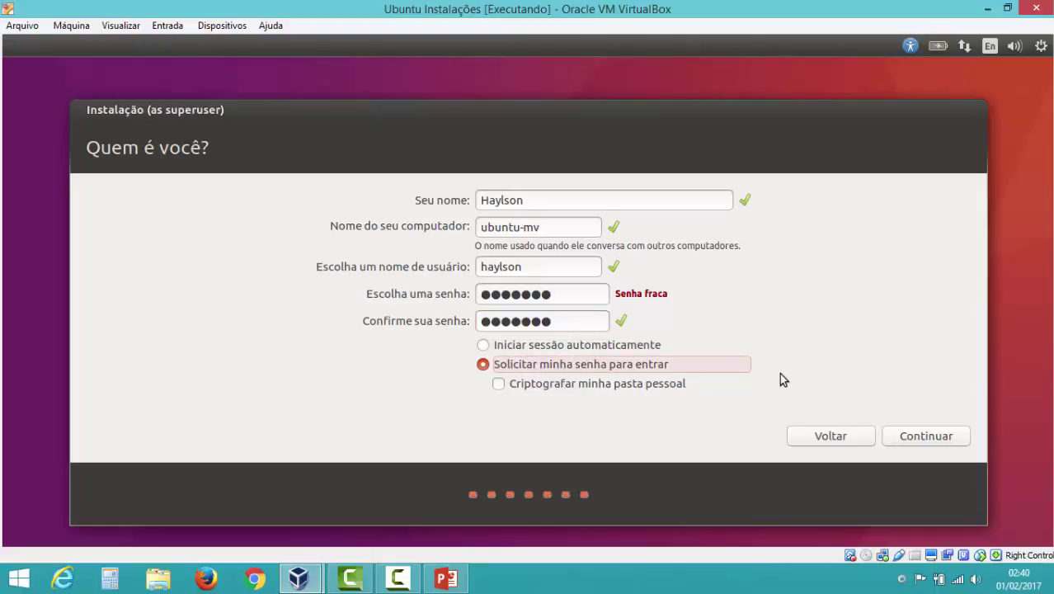
click(940, 441)
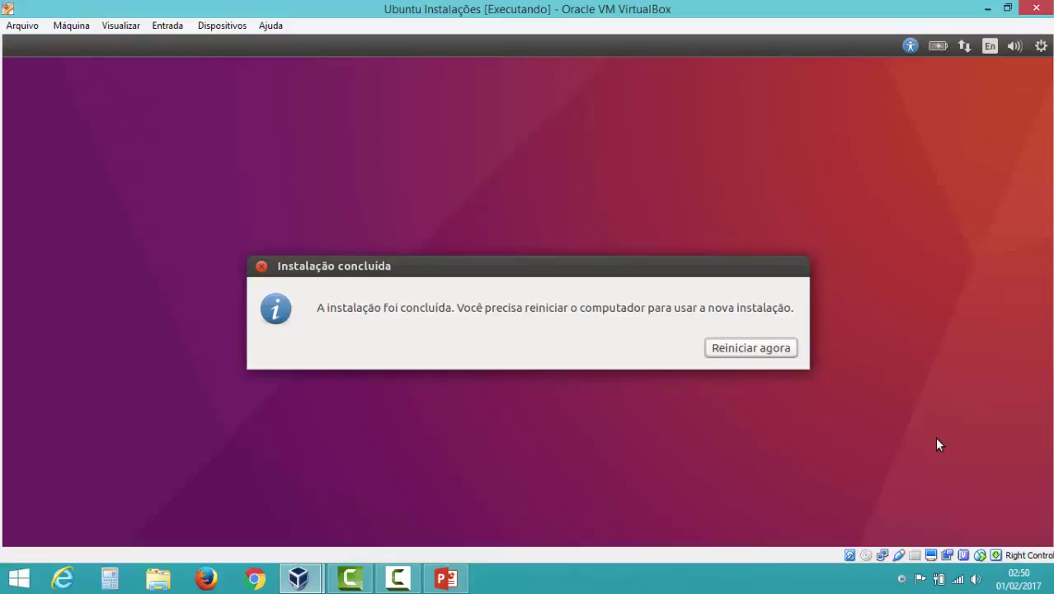
- Eject the installation disc from the virtual optical drive and restart the VM now
click(866, 556)
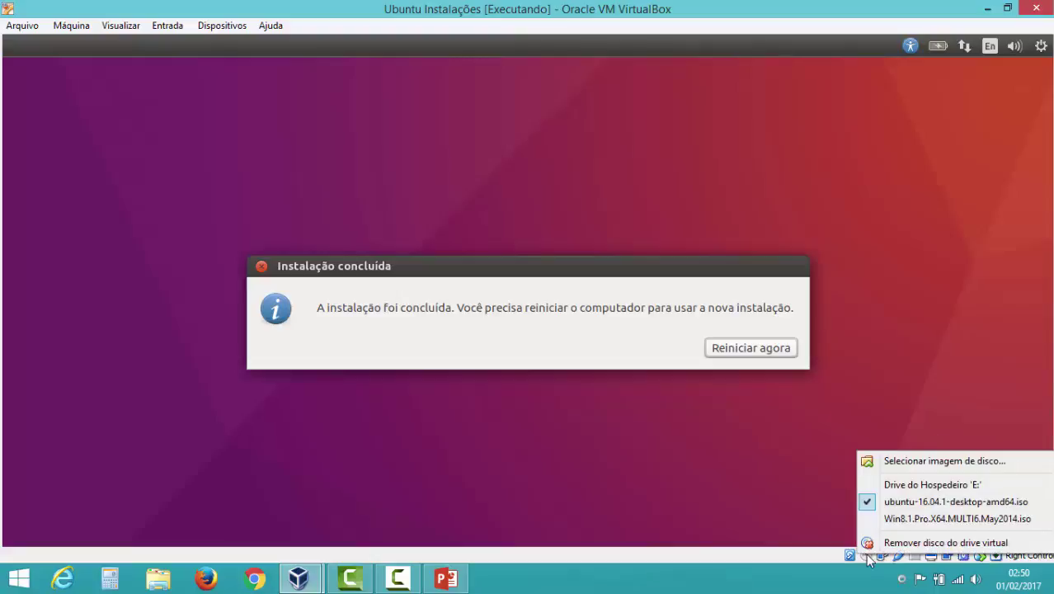
click(915, 542)
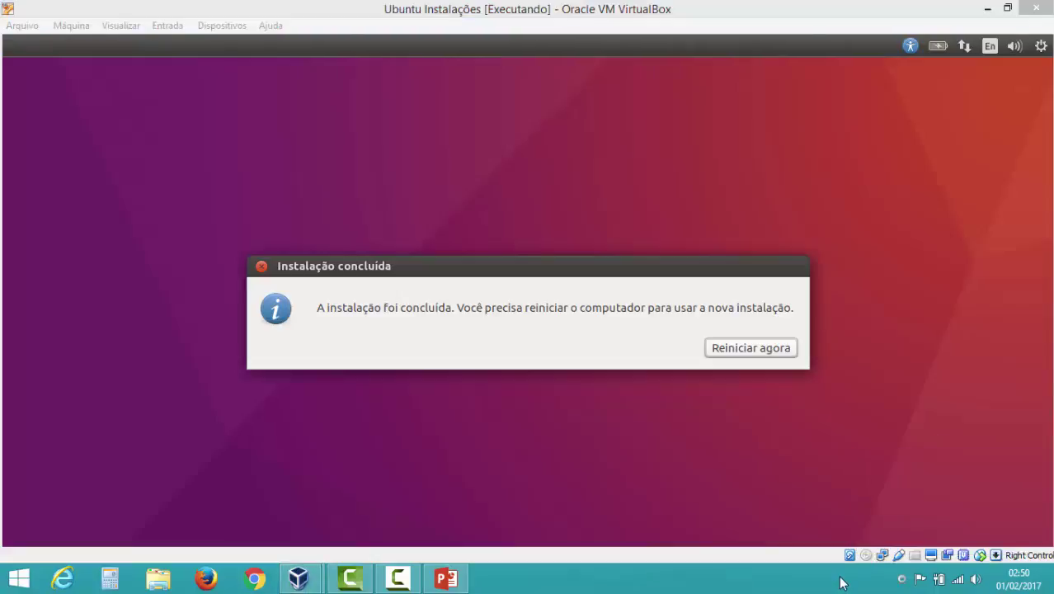
click(744, 346)
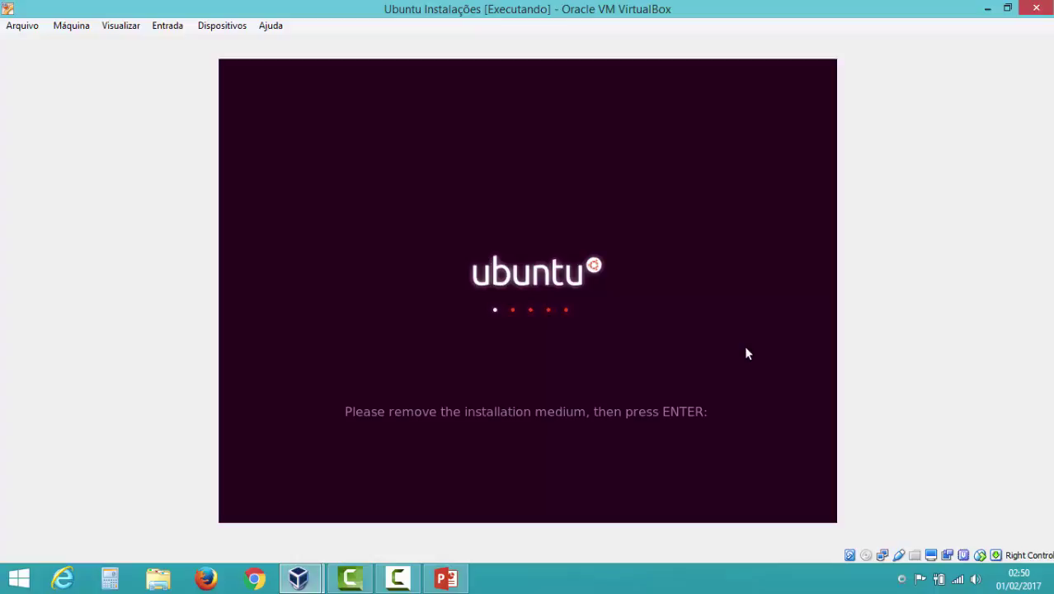
- Confirm the installation medium is removed so the VM boots to the ubuntu-mv login screen
key(Return)
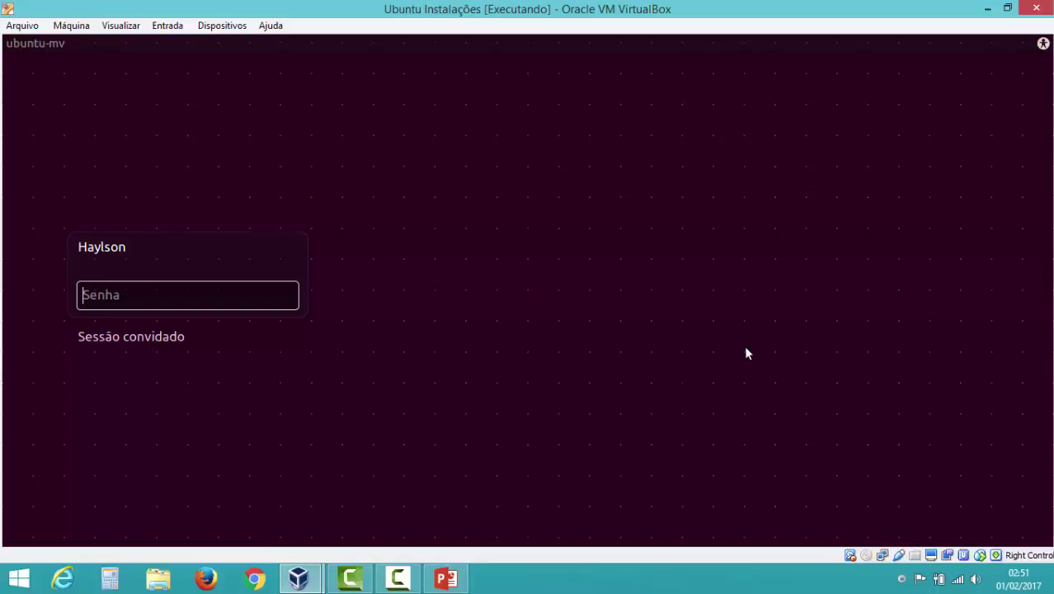
- Log in with the account password to reach the Ubuntu 16.04 desktop
click(866, 555)
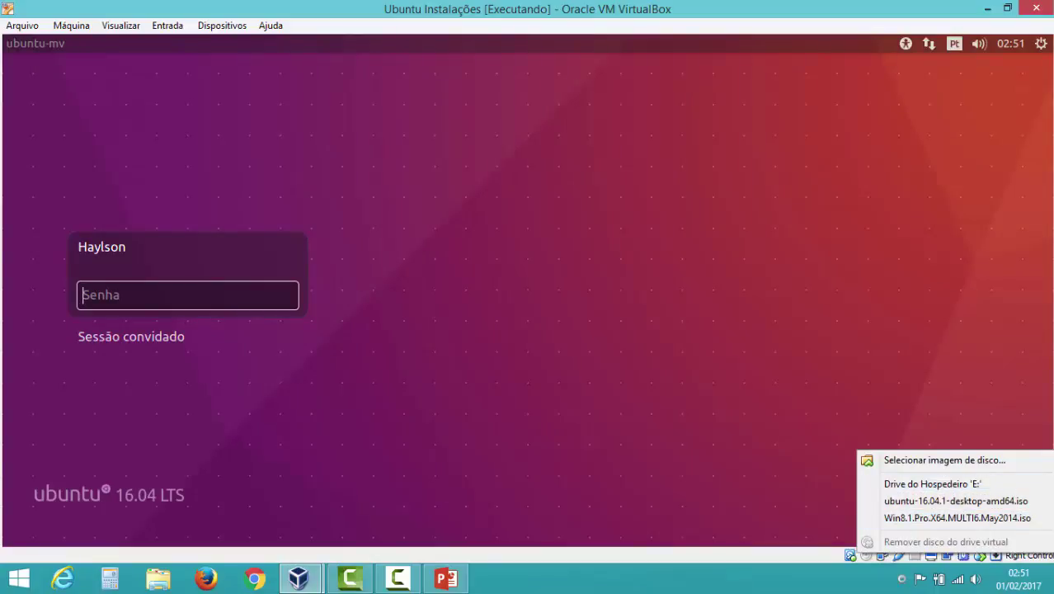
click(130, 66)
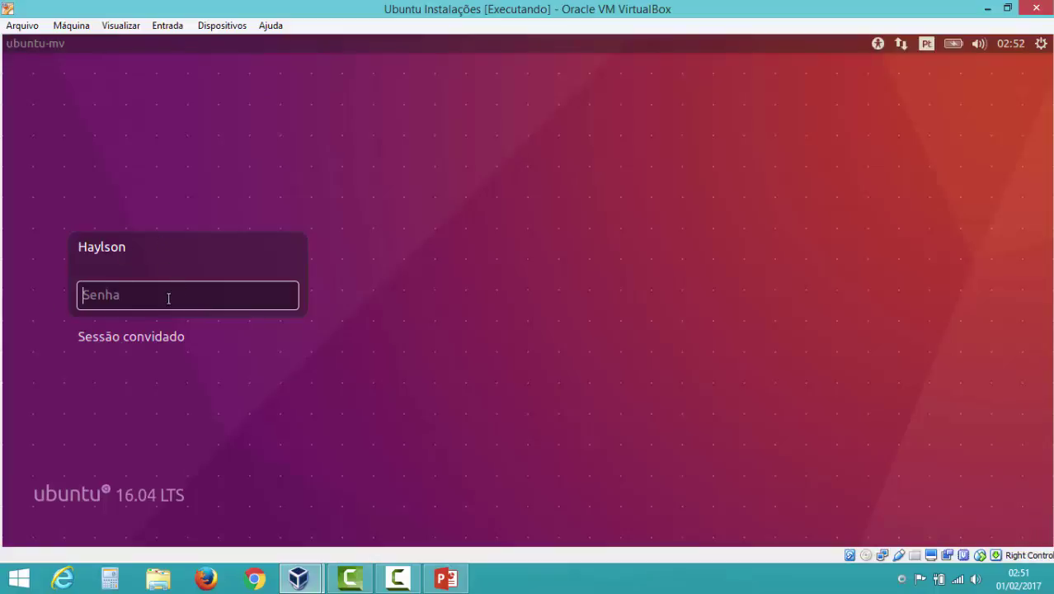
text(•••••••)
key(Return)
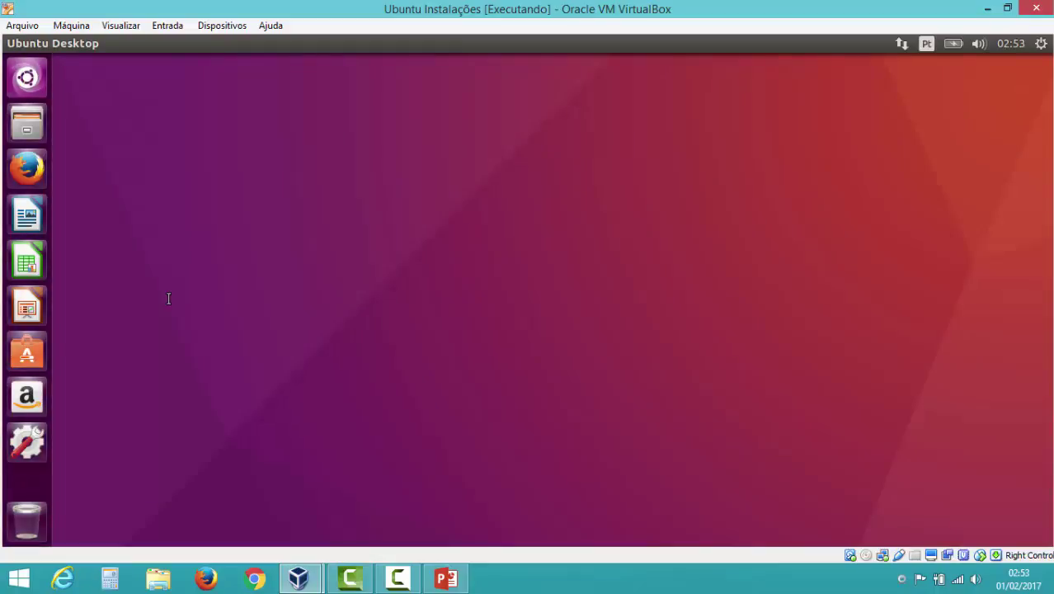
- Launch Terminal from a Dash search for 'terminal' and move its window toward the centre
click(26, 77)
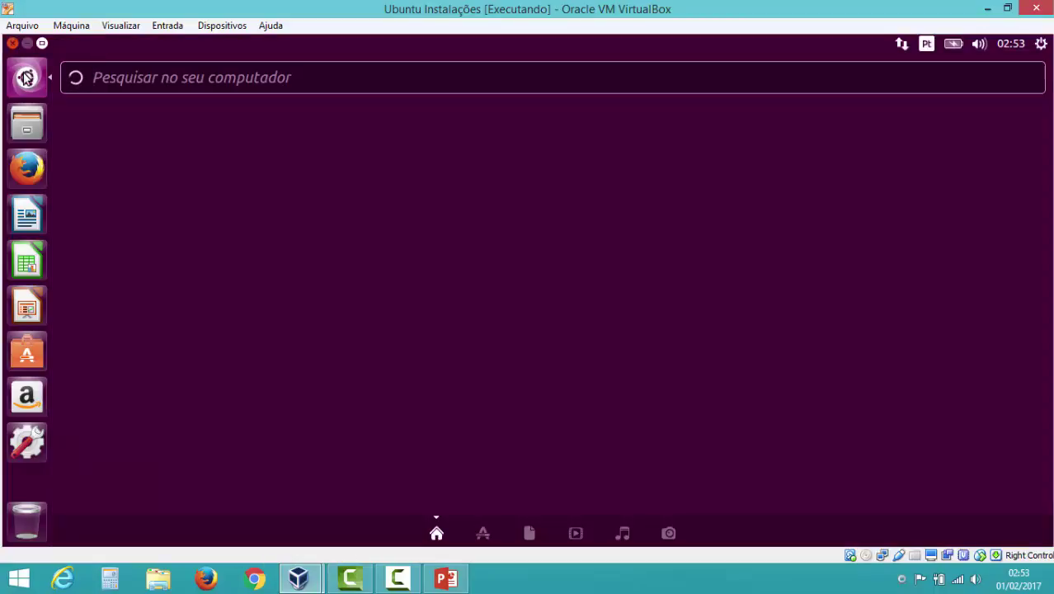
text(termina)
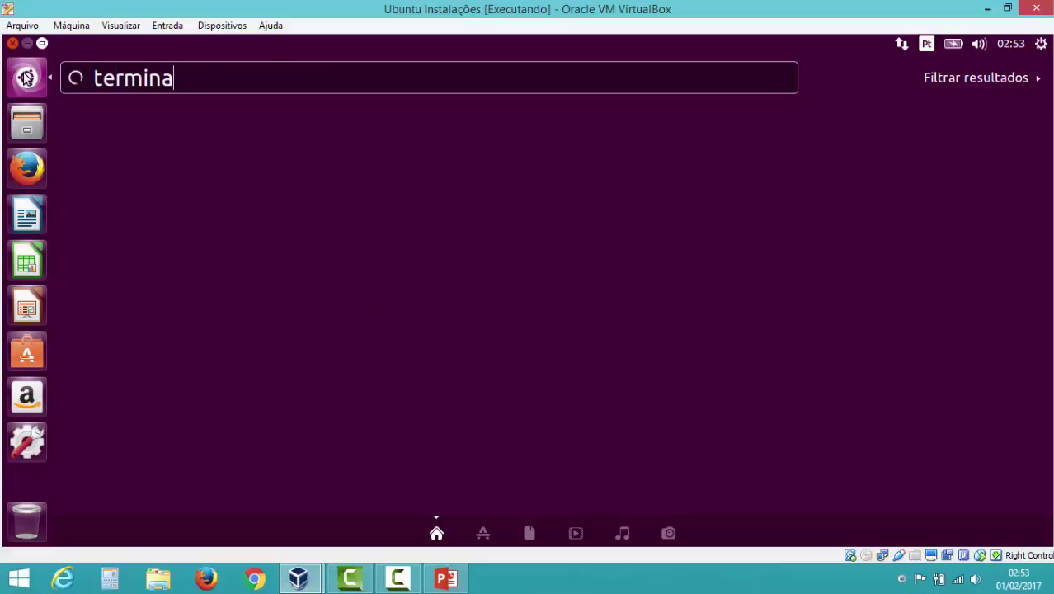
text(l)
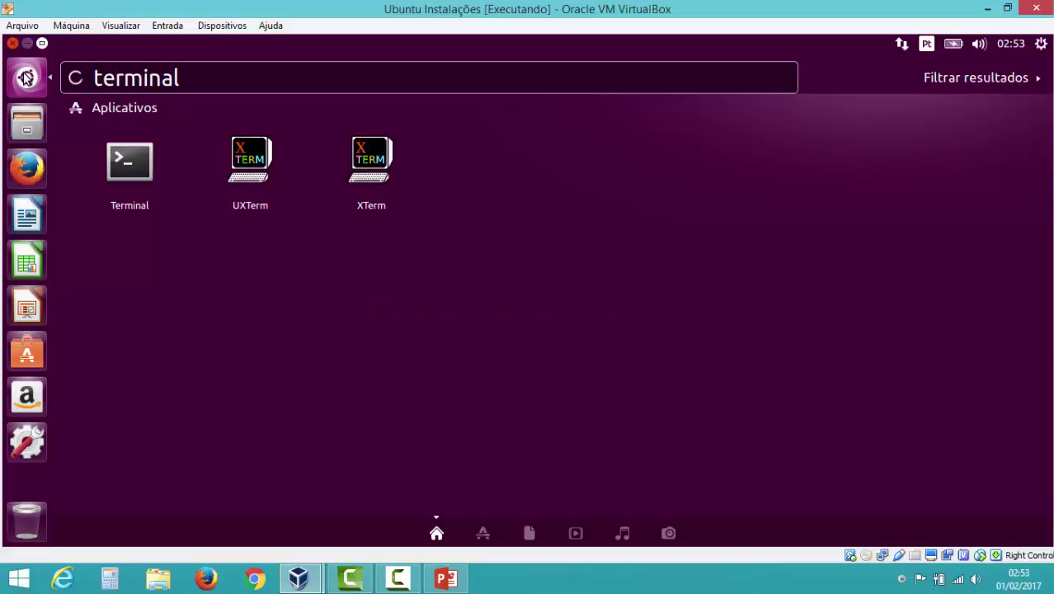
click(130, 165)
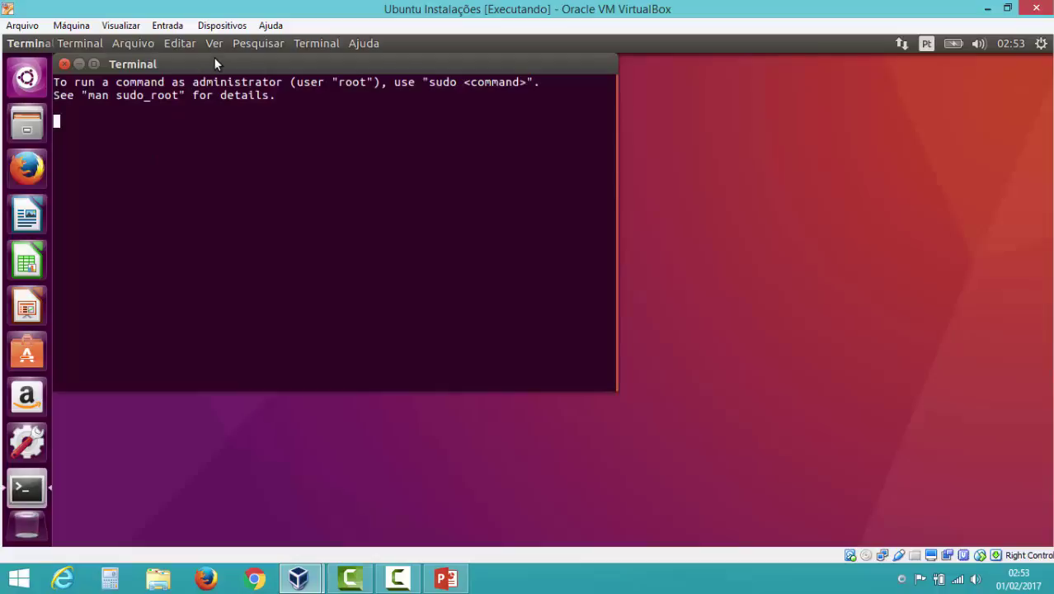
drag(253, 69, 399, 89)
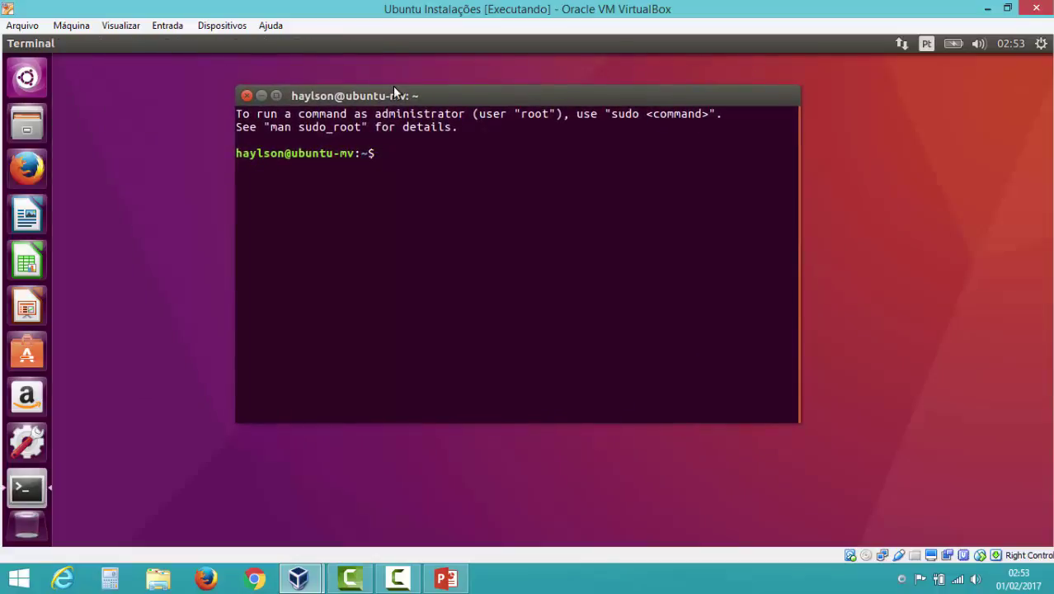
mouse_move(254, 52)
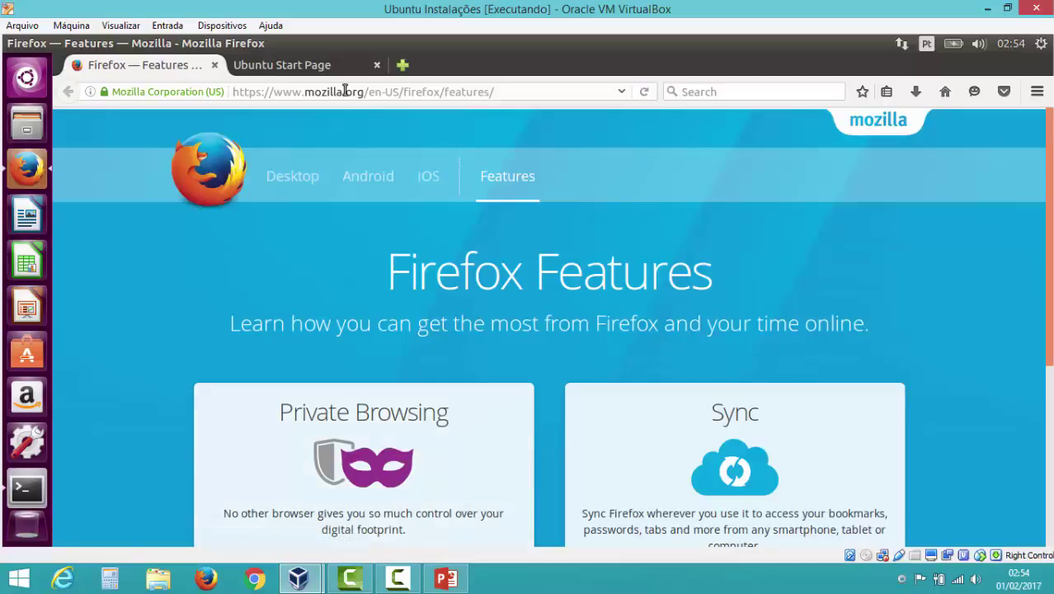
- Replace the Firefox Features page address with google.com and load it
click(326, 67)
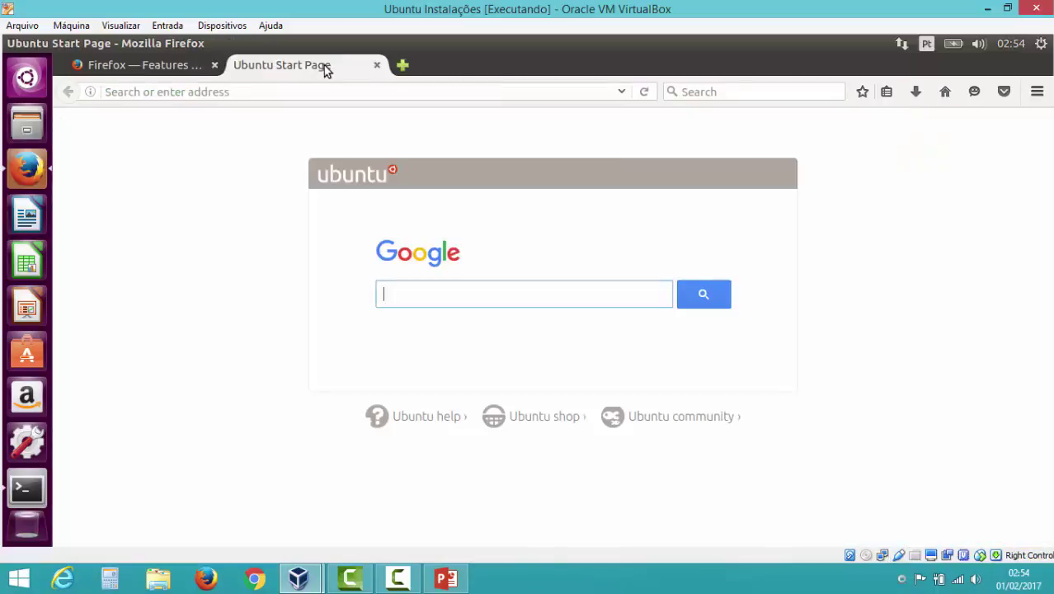
click(189, 69)
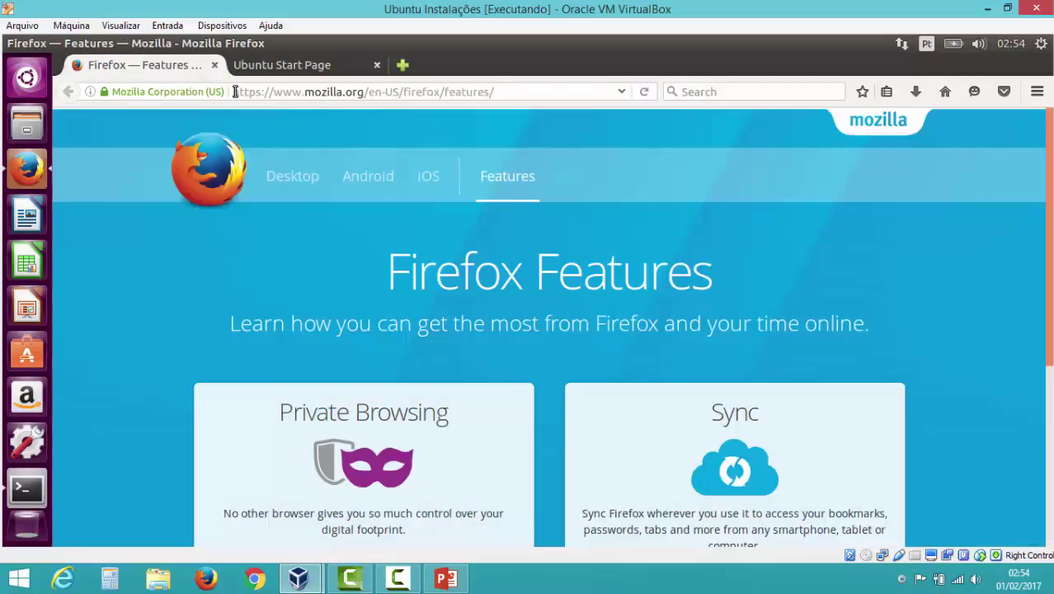
click(326, 94)
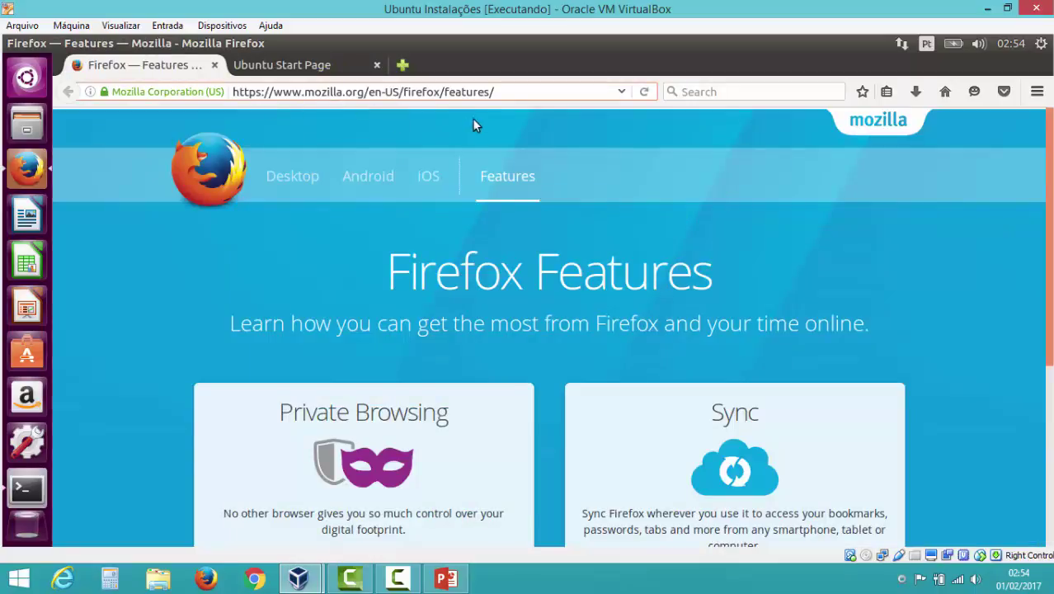
drag(493, 88, 247, 58)
text(google)
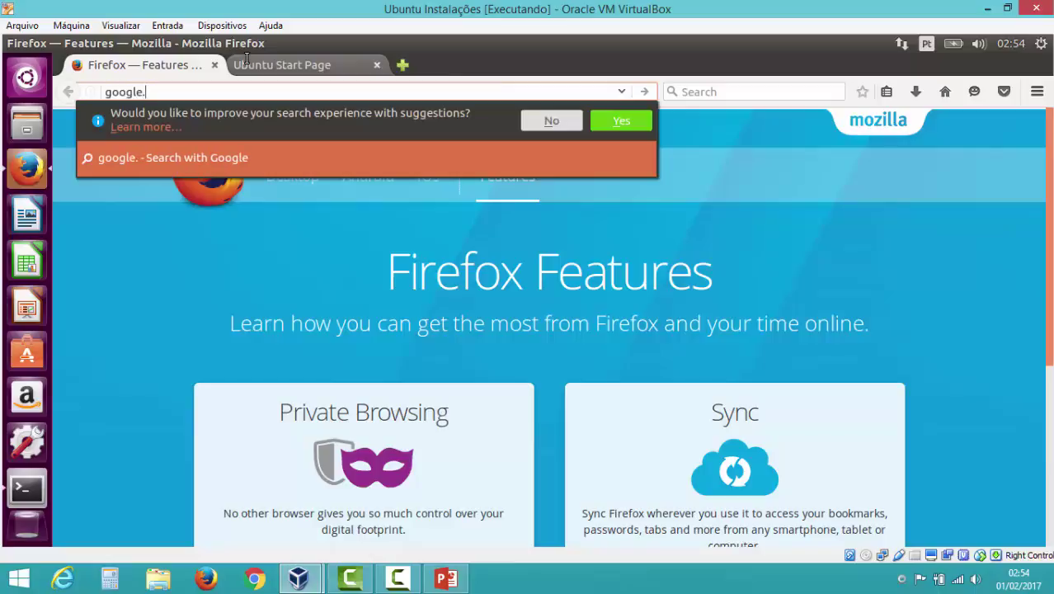
text(.com)
key(Return)
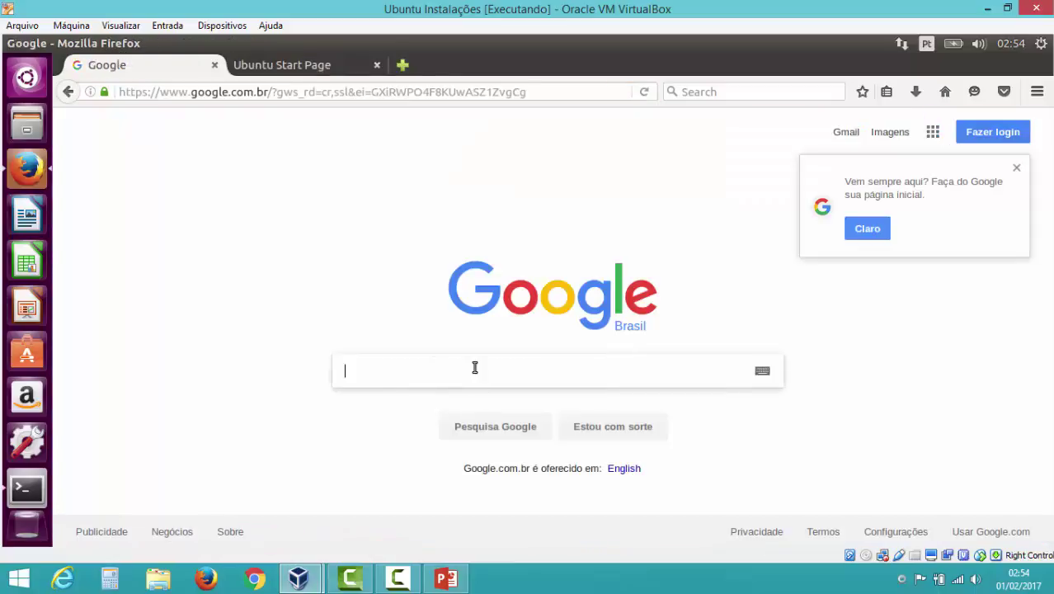
- Search Google for 'ubuntu', then close both tabs to quit Firefox
text(ubun)
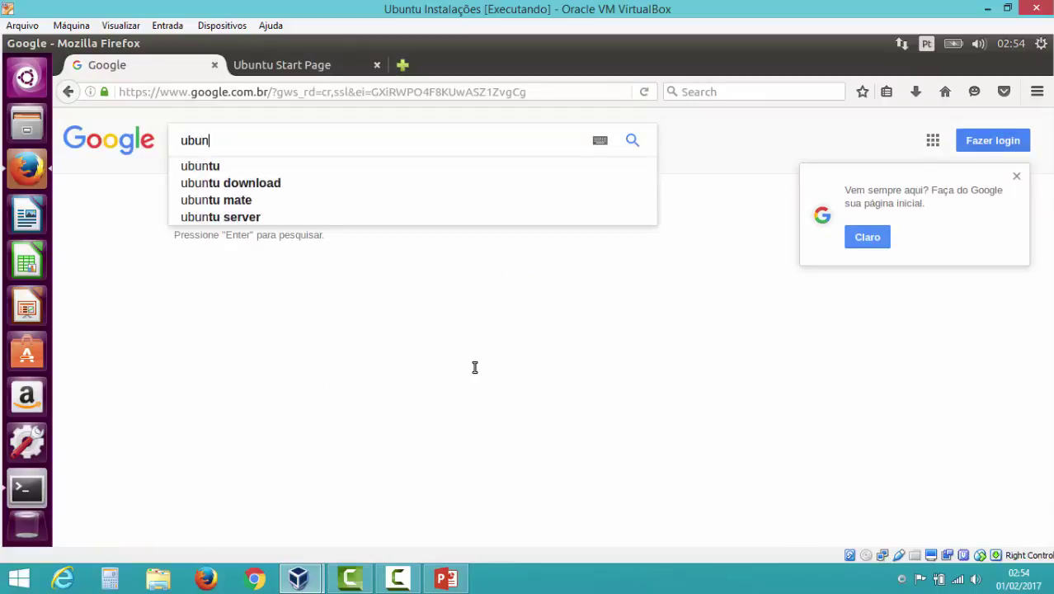
text(tu)
key(Return)
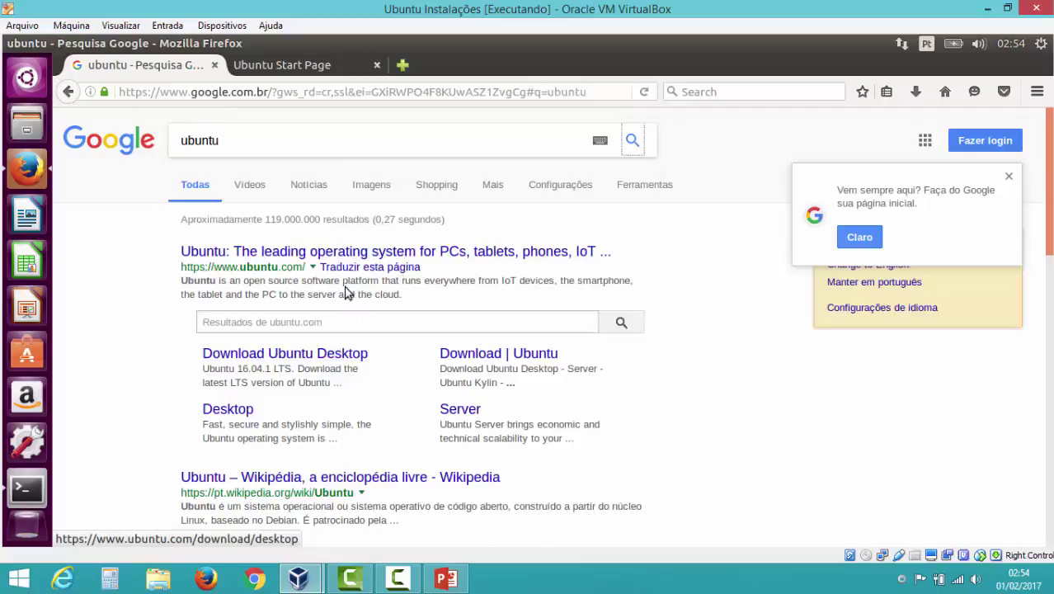
click(214, 64)
click(215, 64)
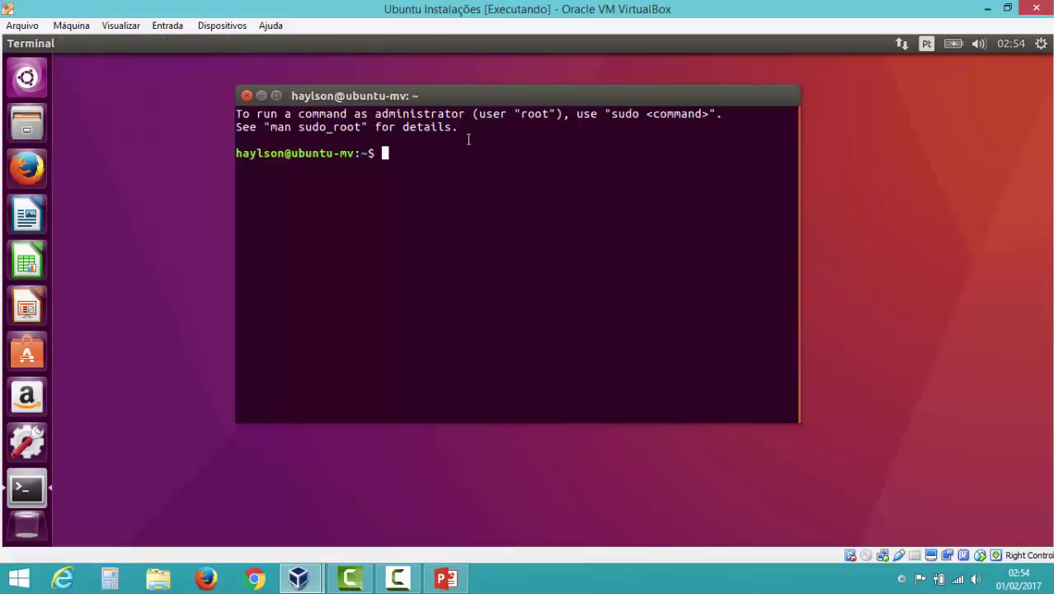
- Close the Terminal window, leaving the empty Ubuntu desktop
click(247, 96)
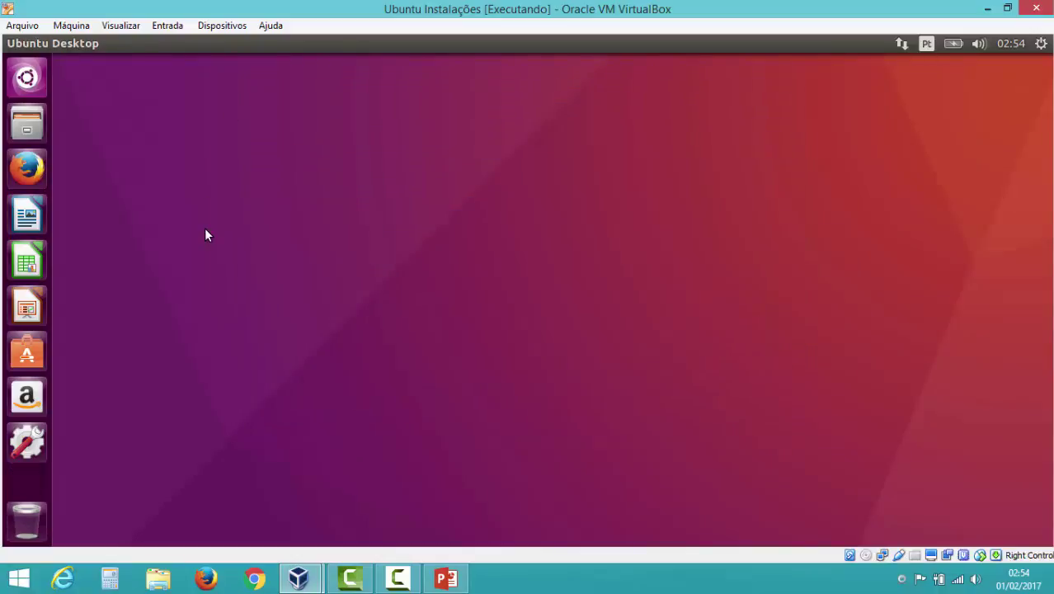